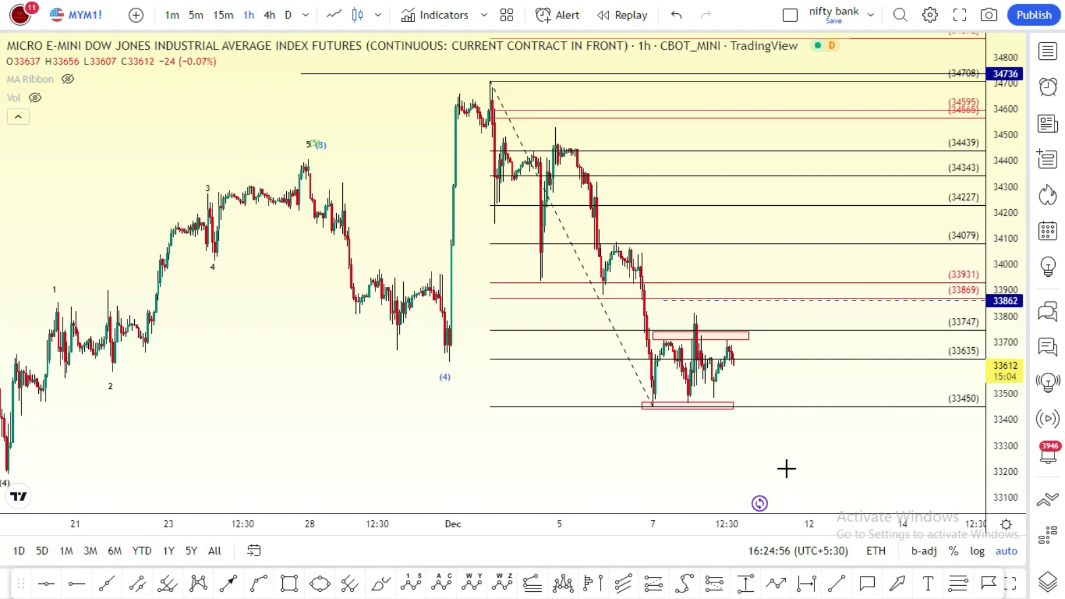
- Review the red zone rectangles and Fibonacci drawing, then switch the chart to the Nifty 50 index
click(692, 334)
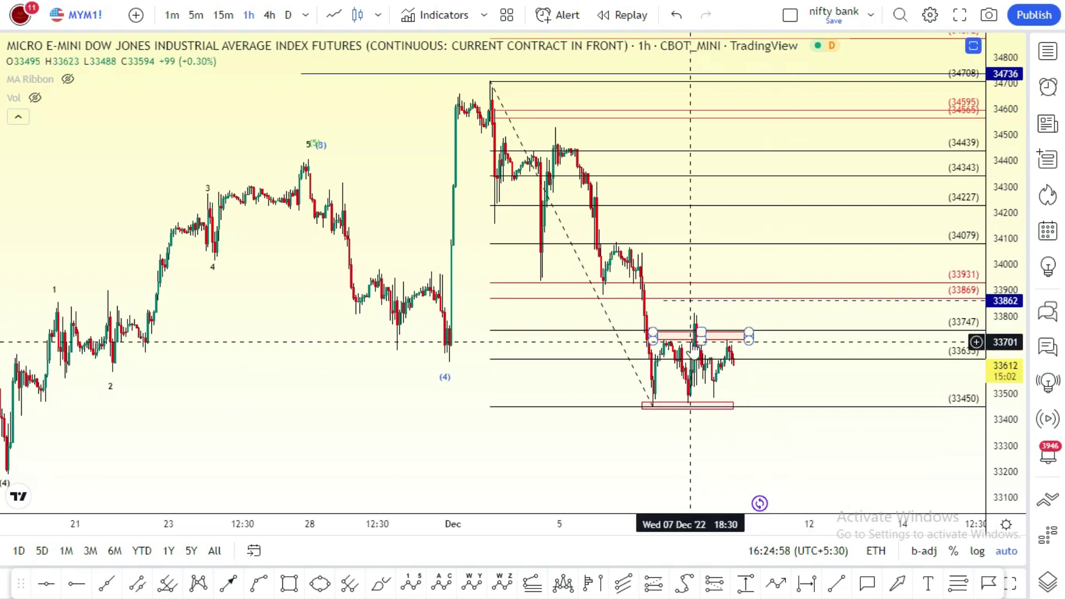
click(703, 360)
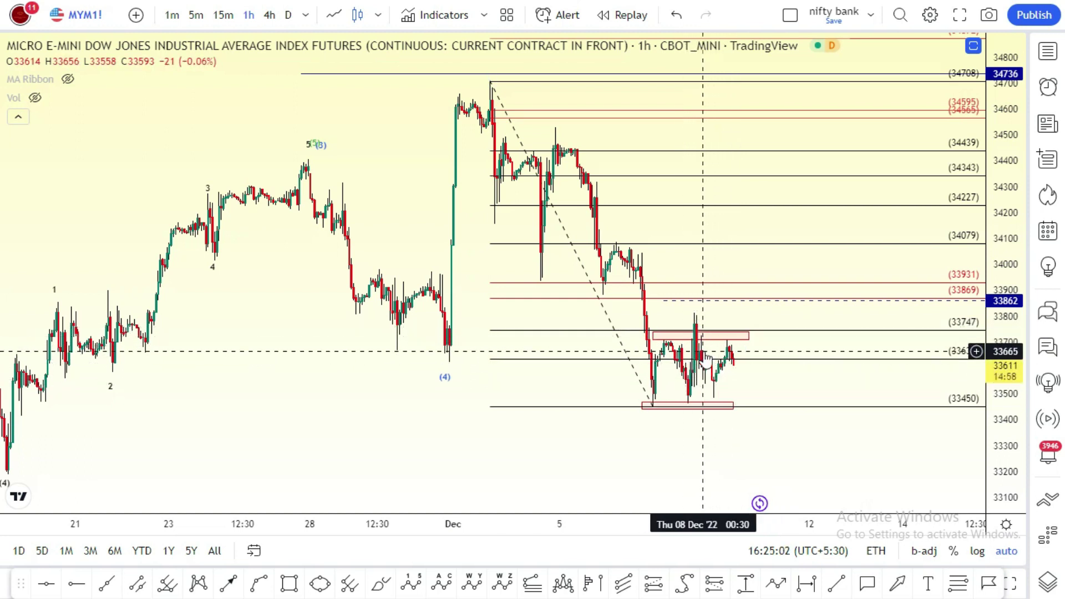
click(689, 406)
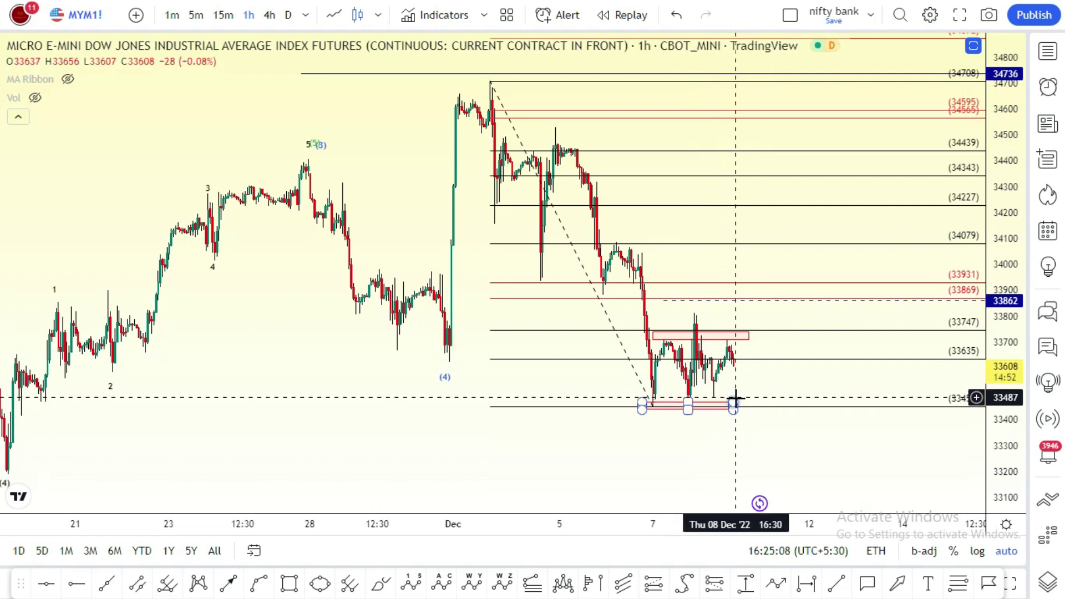
scroll(661, 419, down, 2)
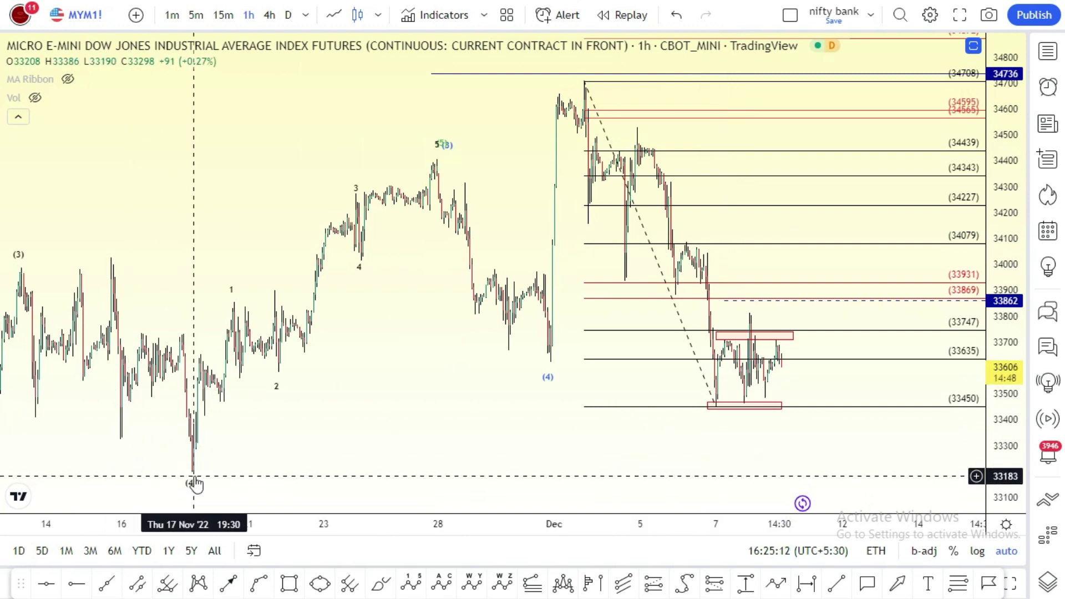
scroll(638, 438, up, 2)
click(681, 389)
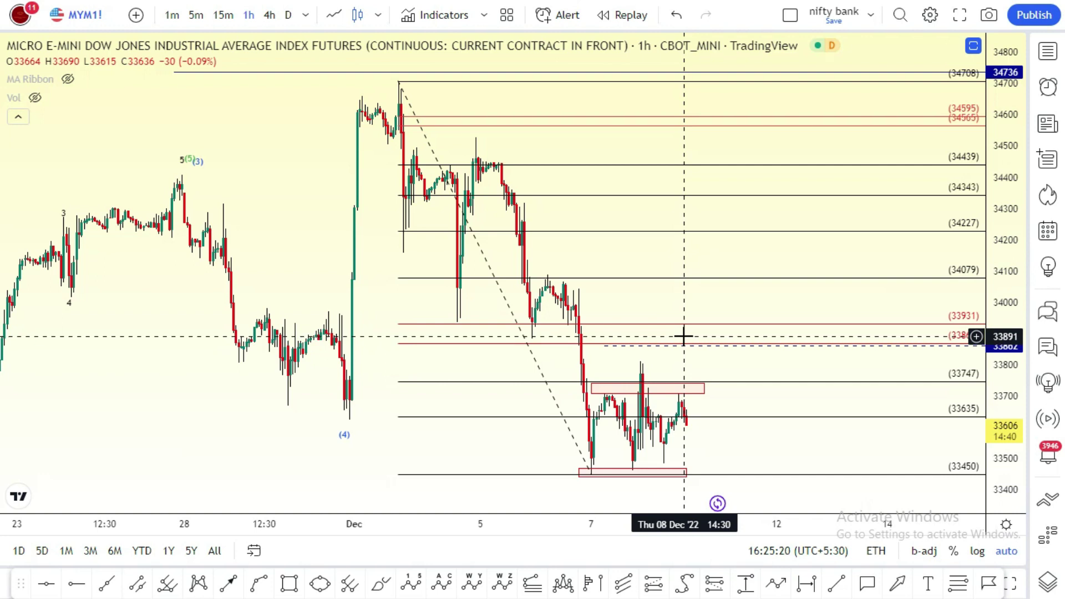
click(1047, 56)
click(943, 202)
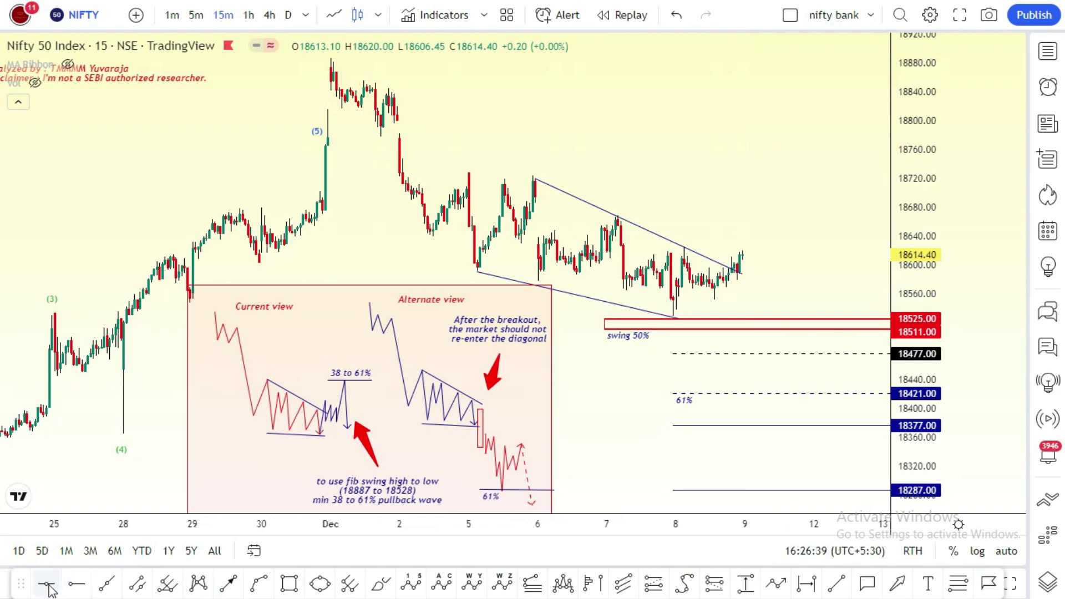
- Draw a rising parallel channel anchored at the Dec 8 low, extending past the wedge breakout
click(137, 583)
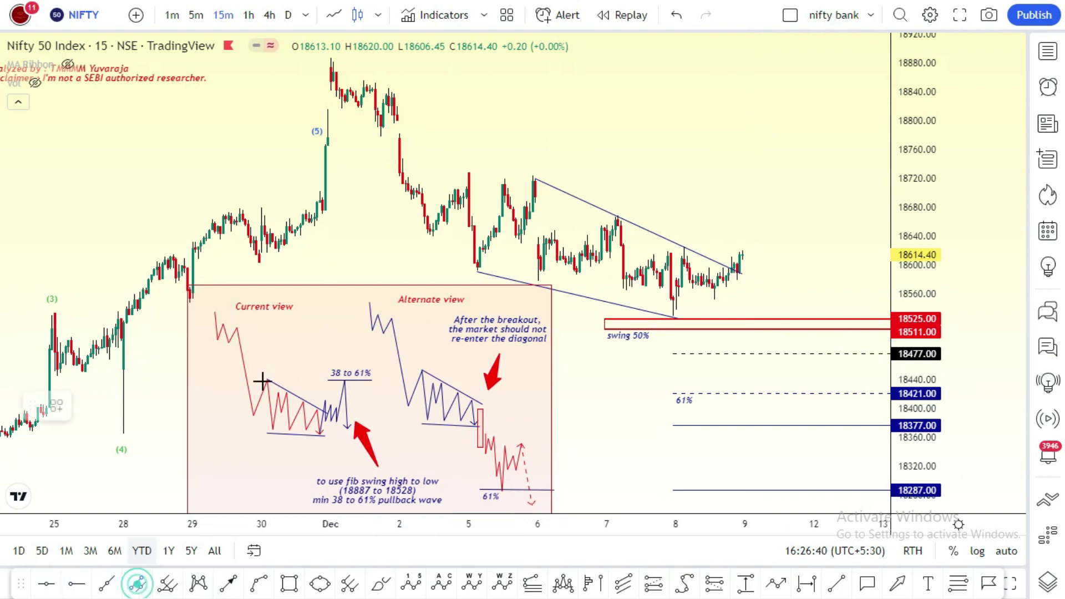
click(674, 317)
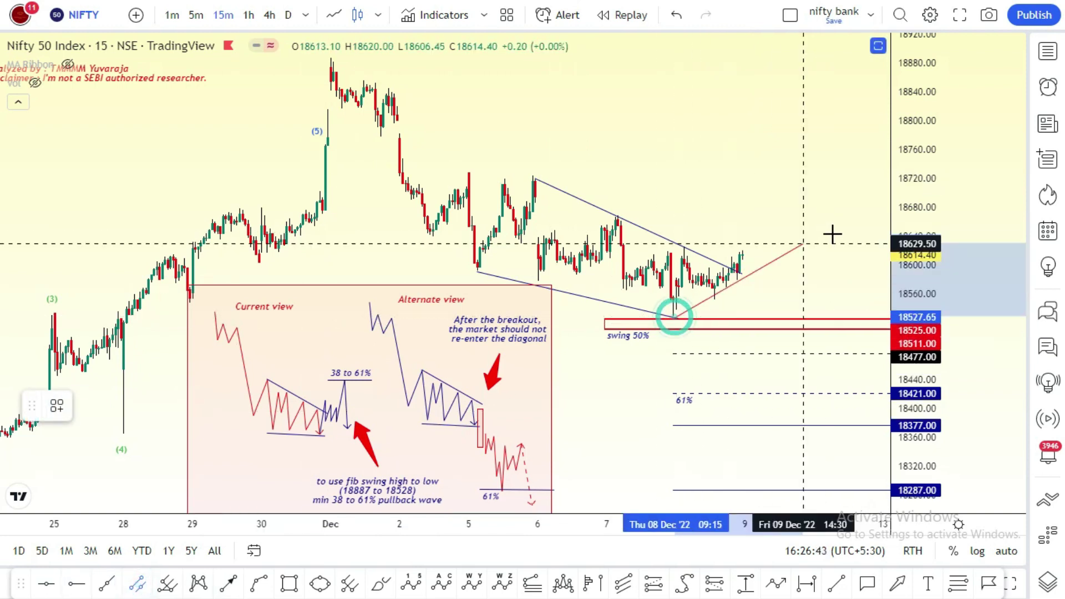
click(797, 263)
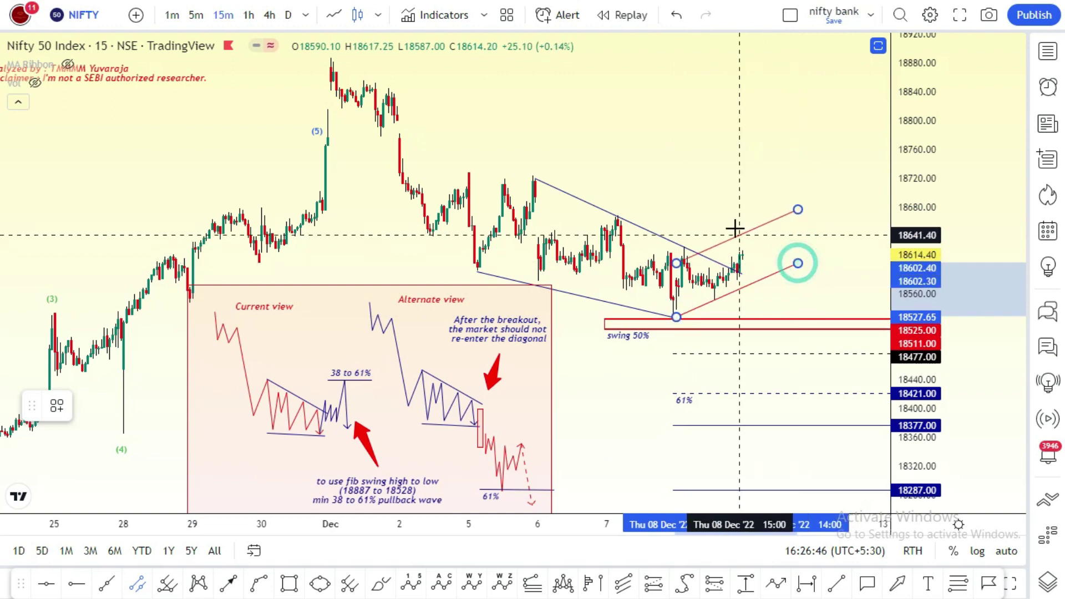
click(734, 225)
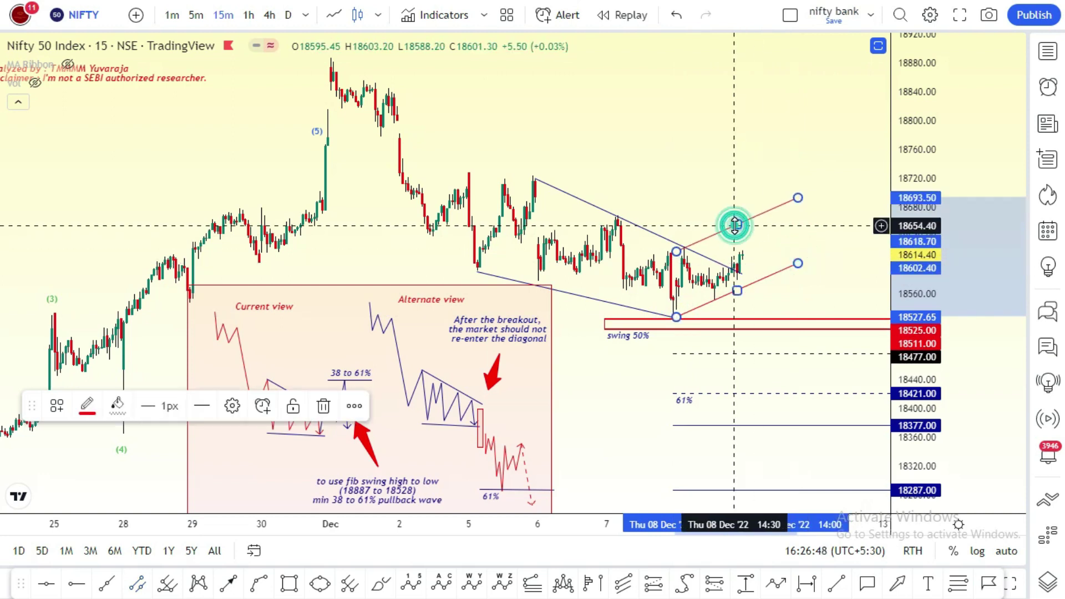
click(772, 250)
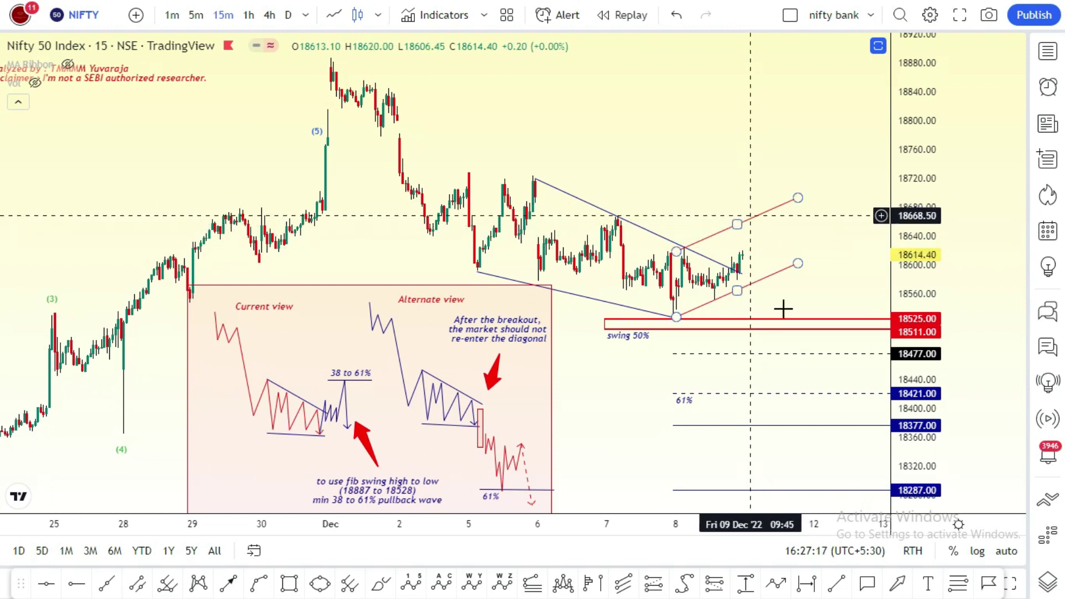
- Draw a zigzag path from the breakout up through the channel, ending in an arrow near 18760
click(776, 584)
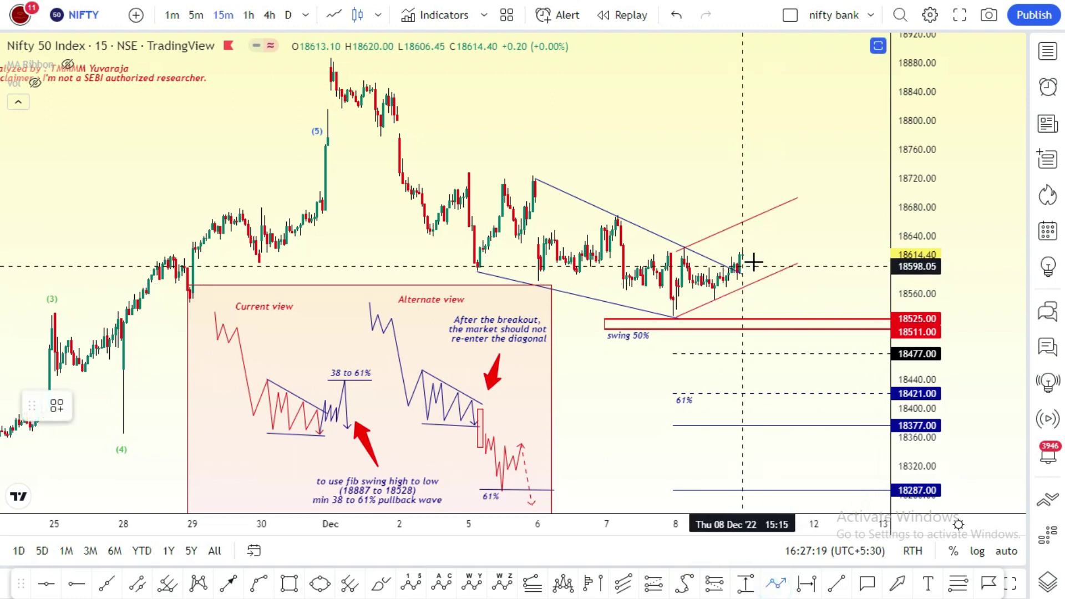
click(744, 263)
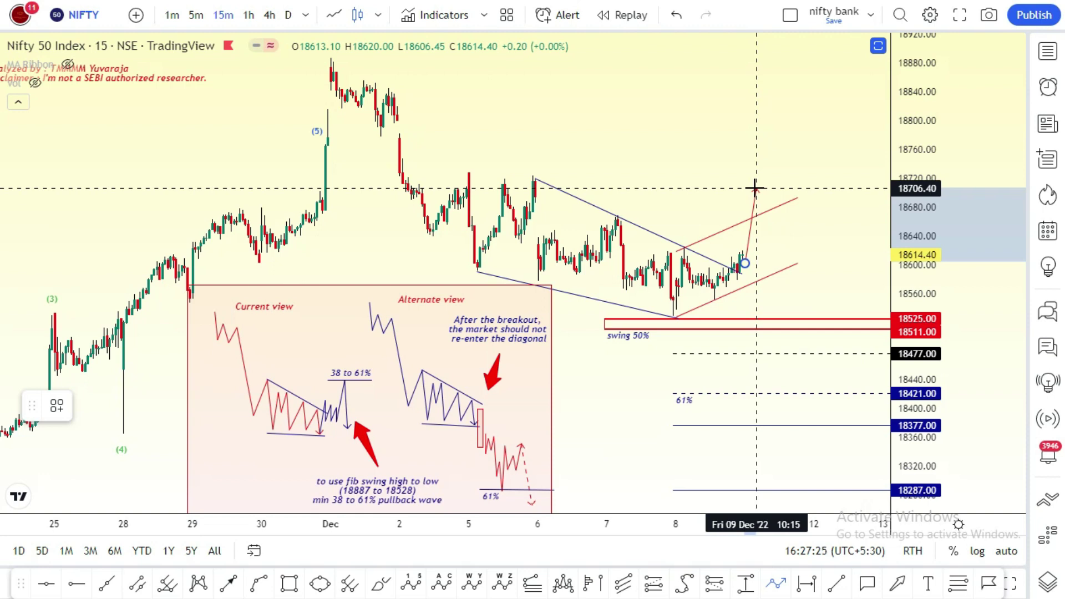
click(756, 188)
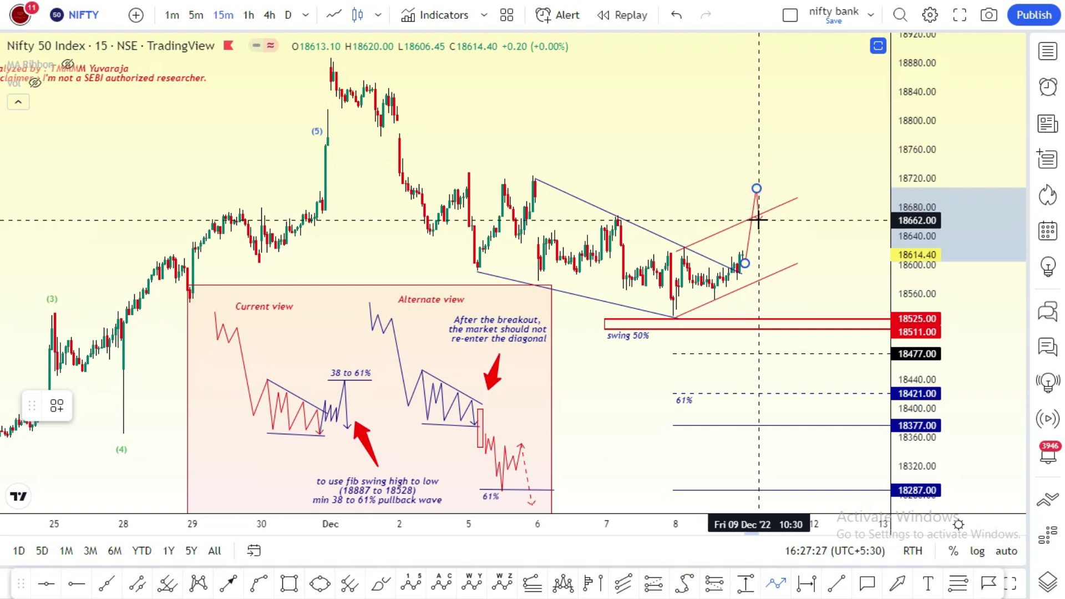
click(763, 198)
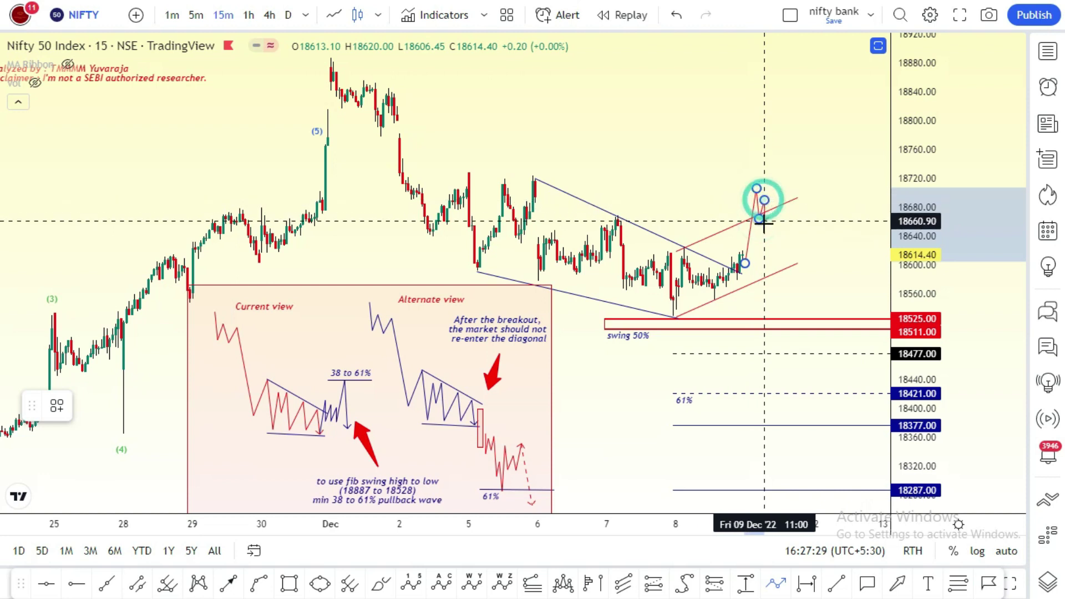
click(772, 202)
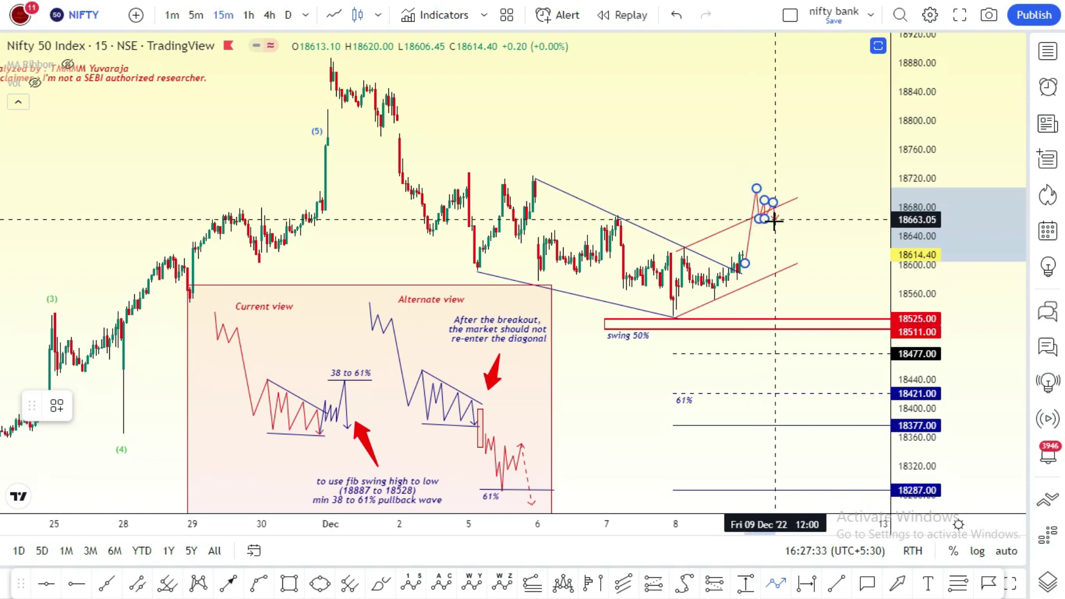
click(775, 222)
click(756, 189)
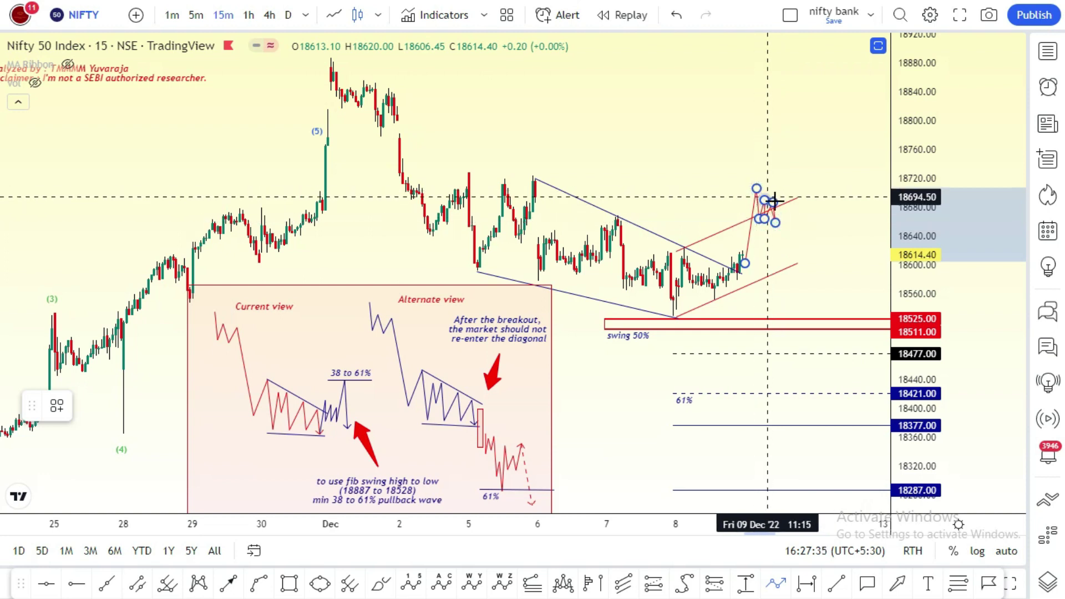
click(785, 147)
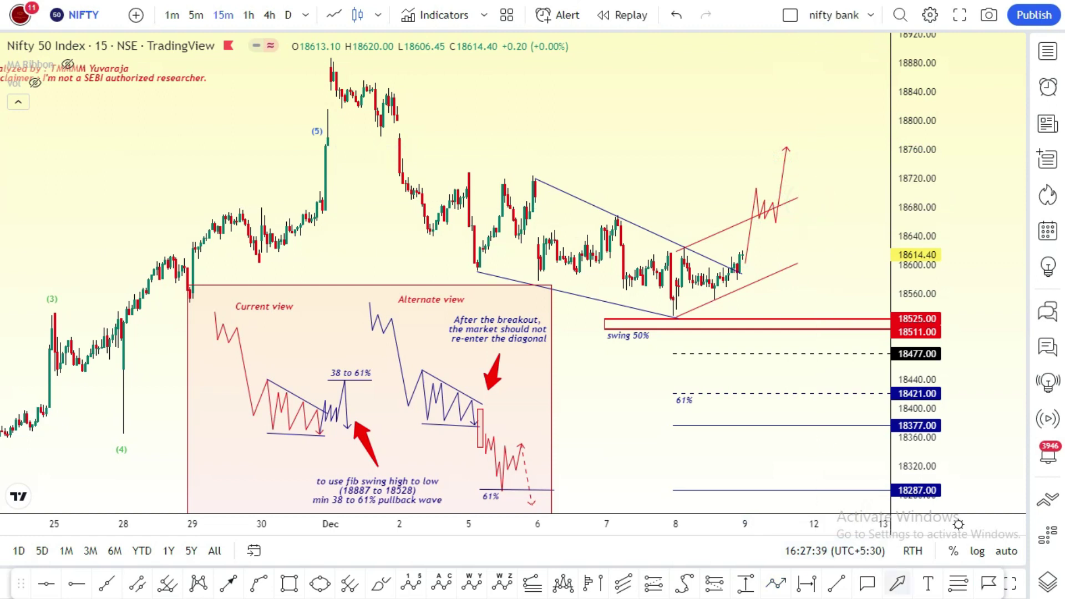
click(956, 587)
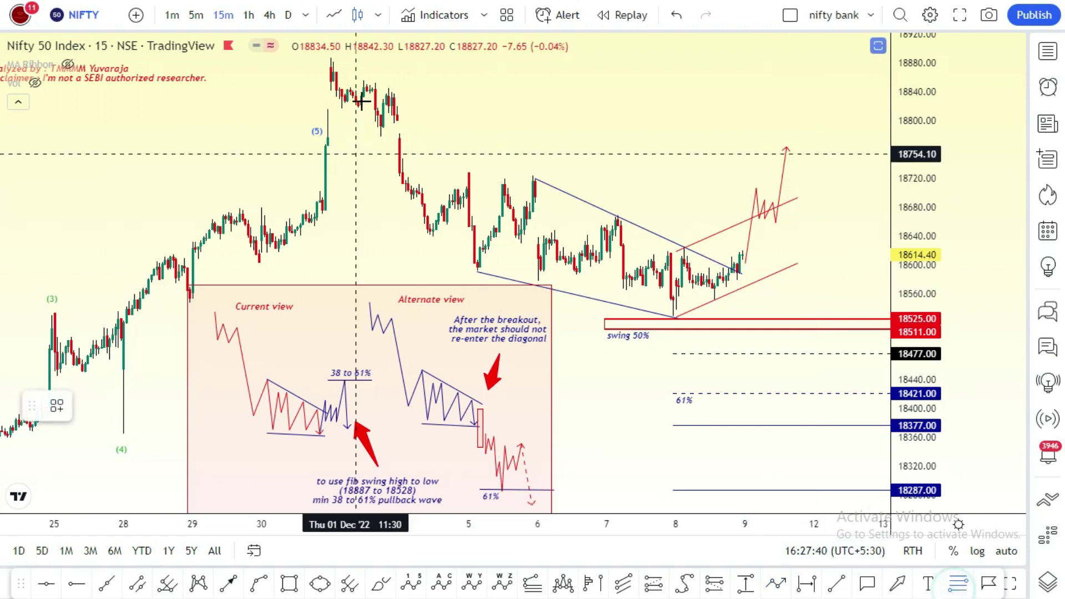
- Draw a Fibonacci retracement from the Dec 1 high to the Dec 7 low
click(331, 58)
click(673, 318)
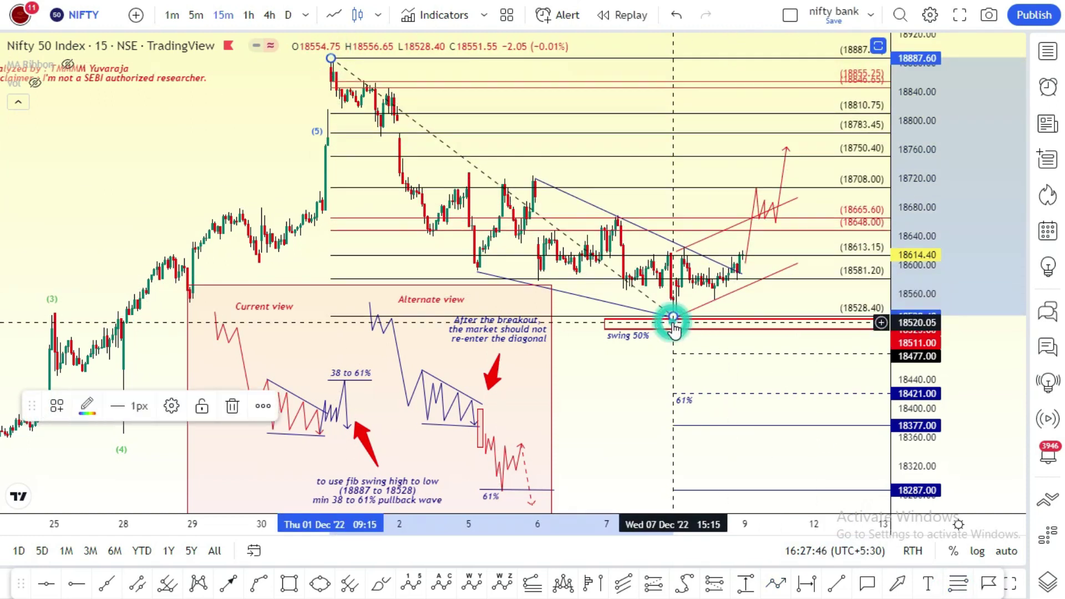
click(786, 149)
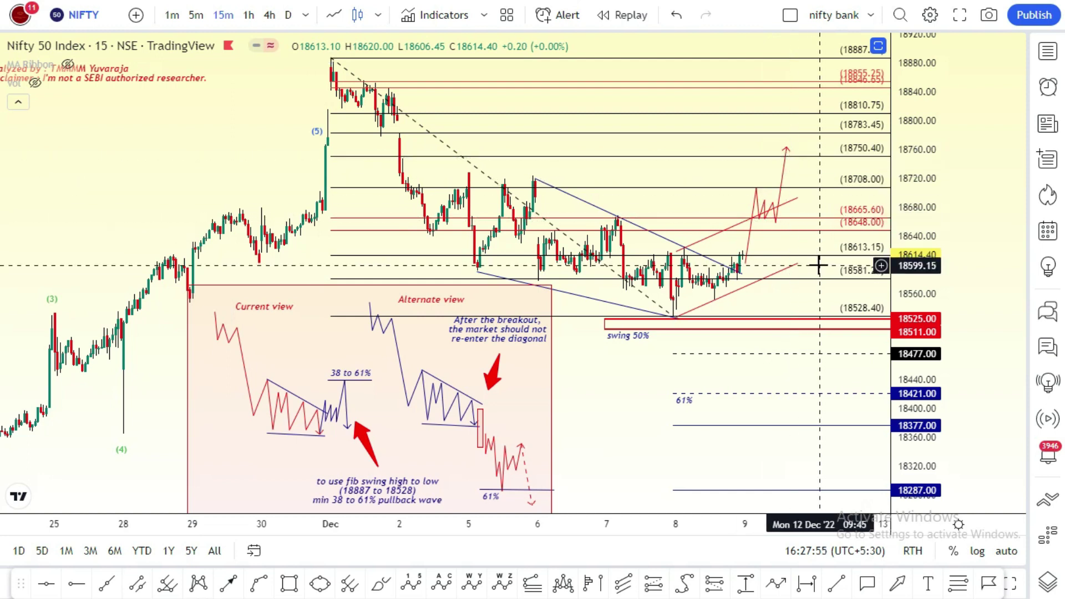
- Draw a second path from the ~18760 peak zigzagging down to about 18648 with an arrowhead
click(775, 582)
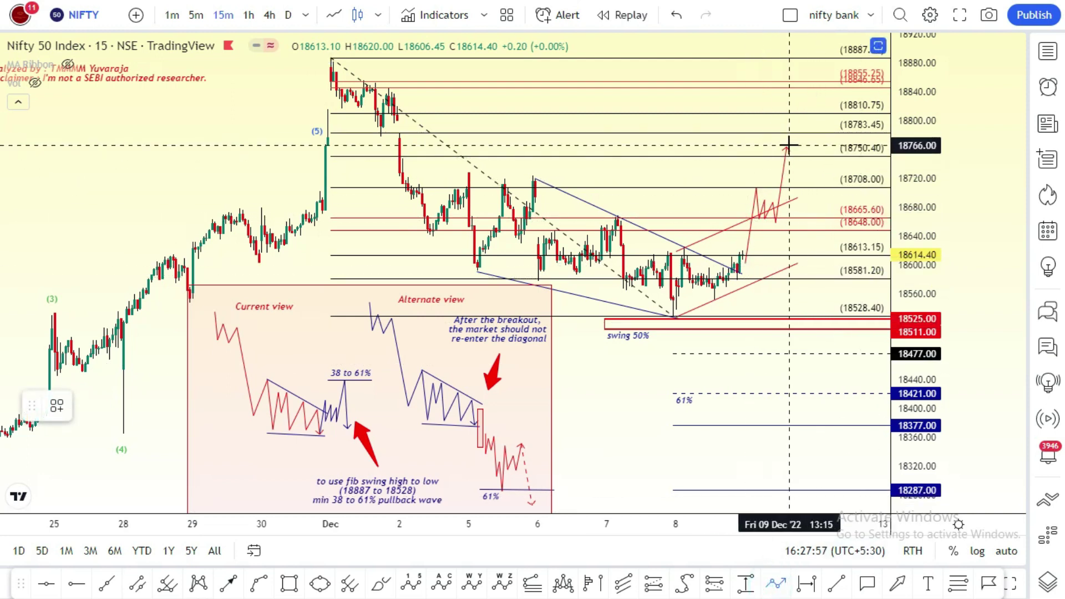
click(786, 149)
click(786, 188)
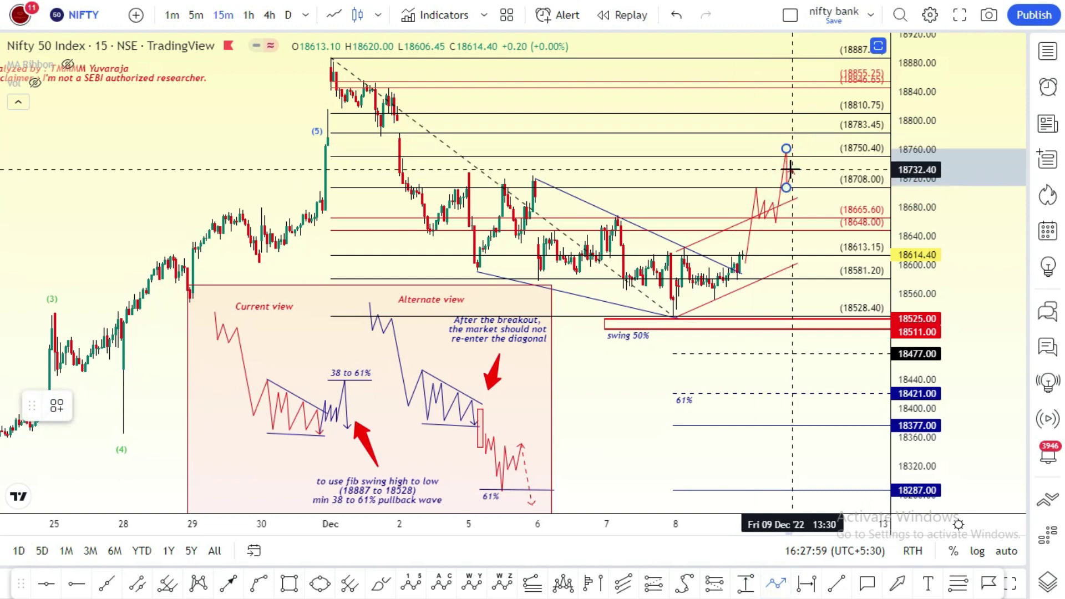
click(794, 190)
click(805, 170)
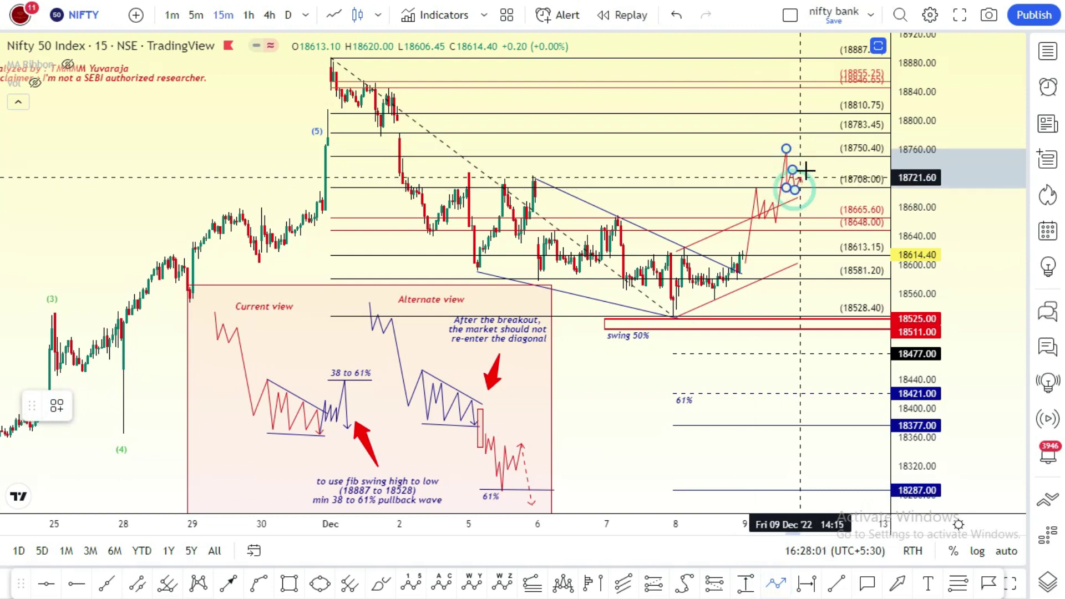
double_click(811, 221)
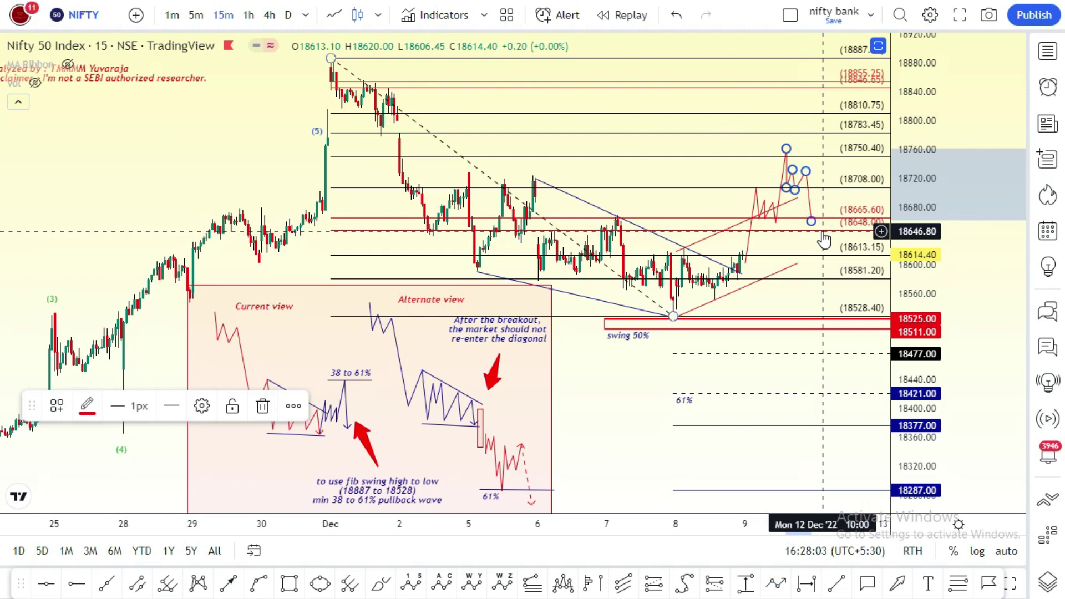
- Draw a Fibonacci retracement from the 18528 swing low to 18763.85
key(alt+h)
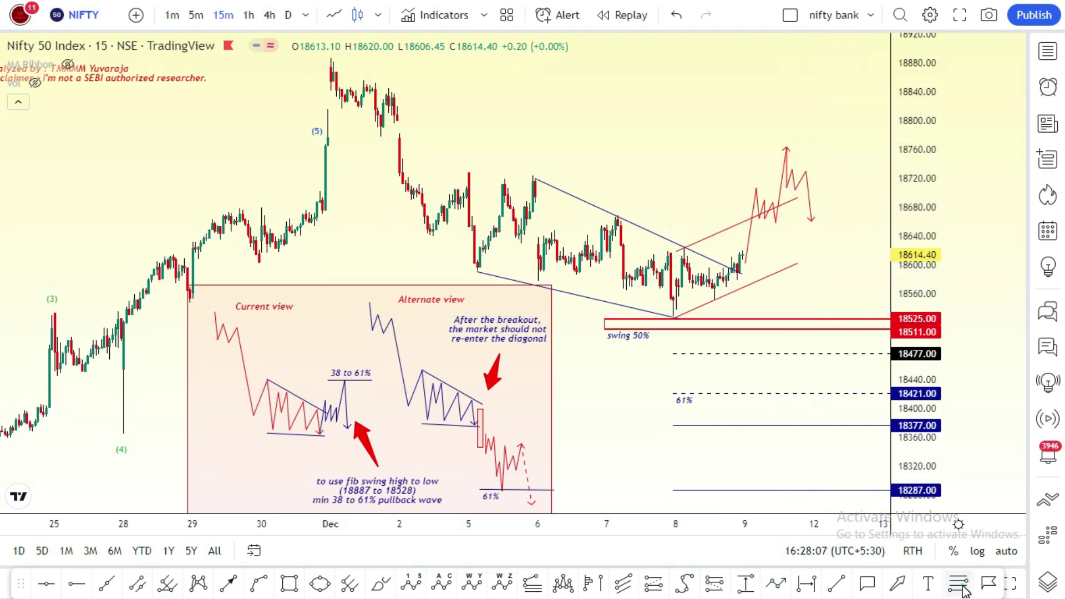
click(674, 317)
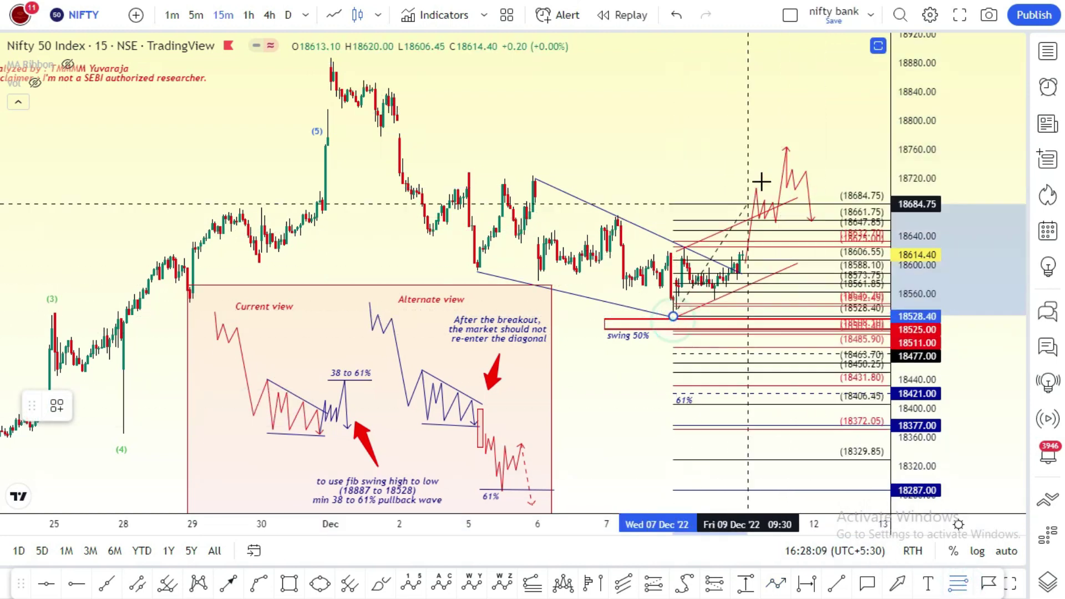
click(795, 147)
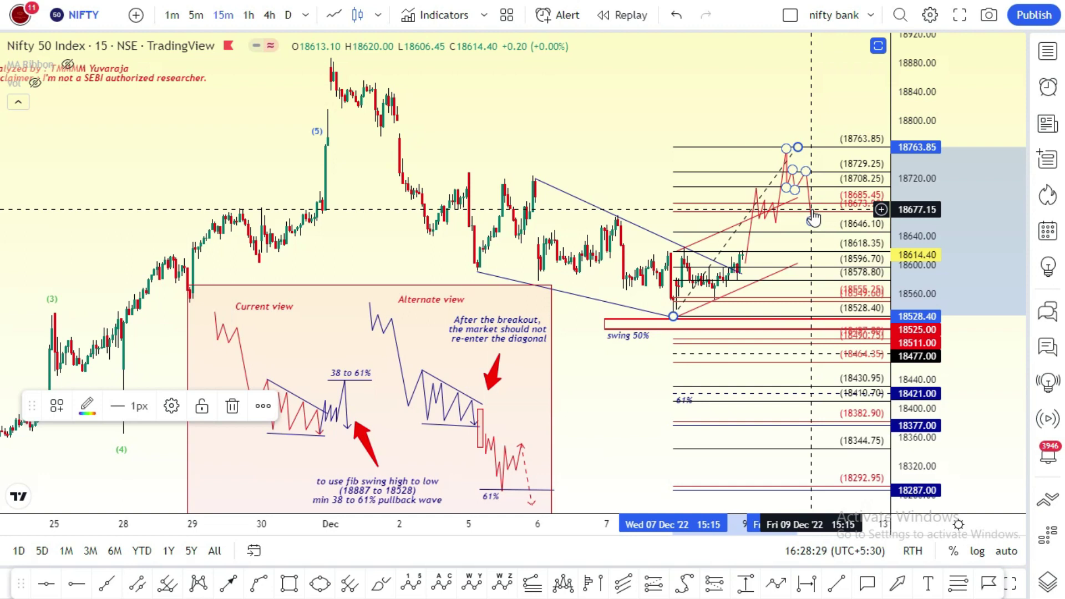
- Move the path's end point down toward 18615, then select the drawing for deletion
drag(813, 223, 814, 254)
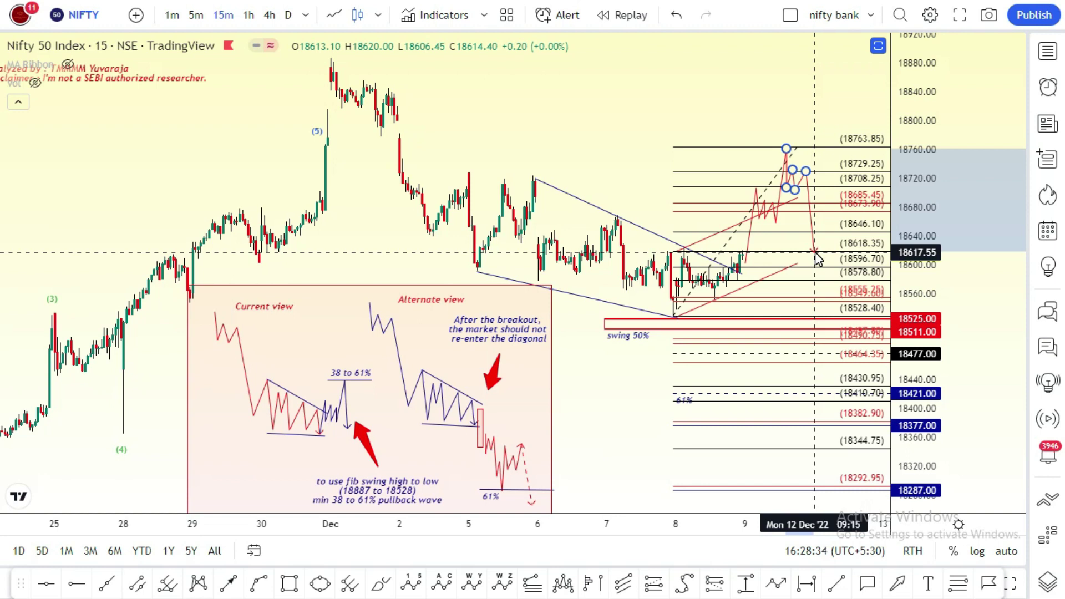
drag(814, 254, 813, 253)
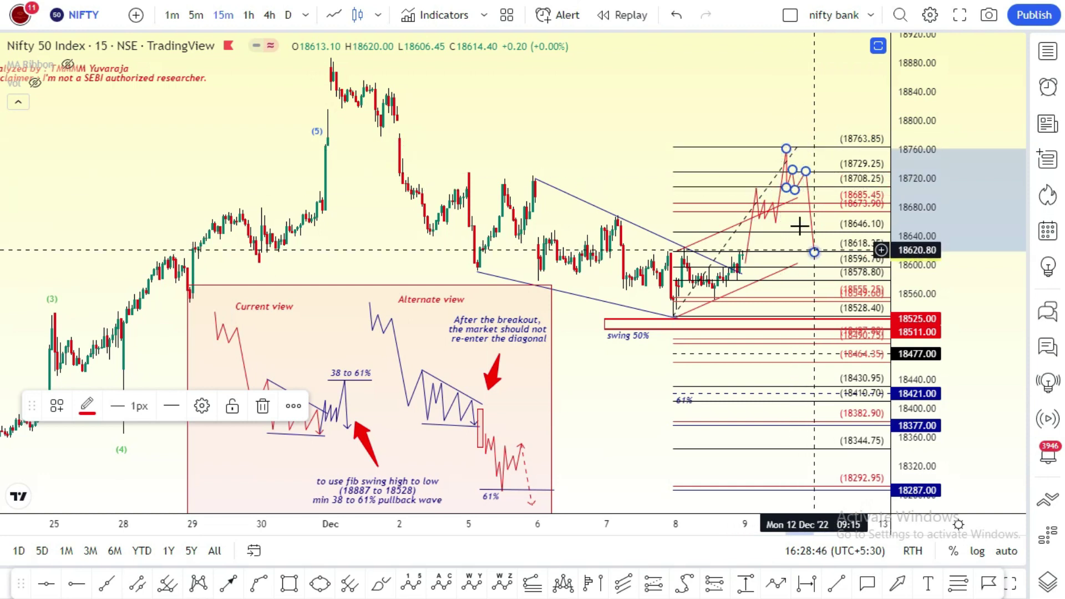
double_click(794, 186)
key(Escape)
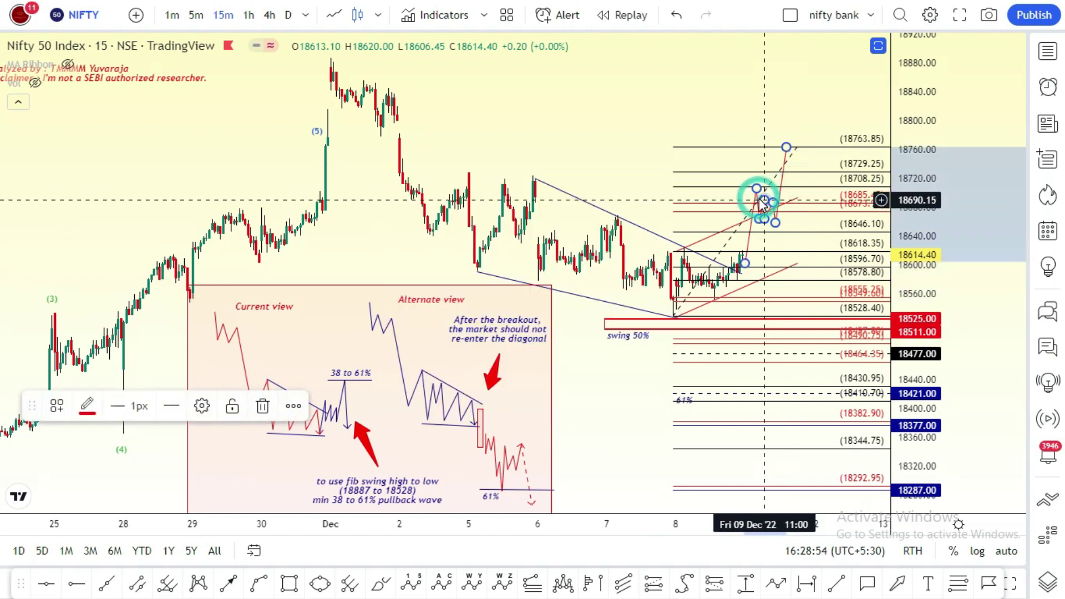
click(772, 210)
key(Delete)
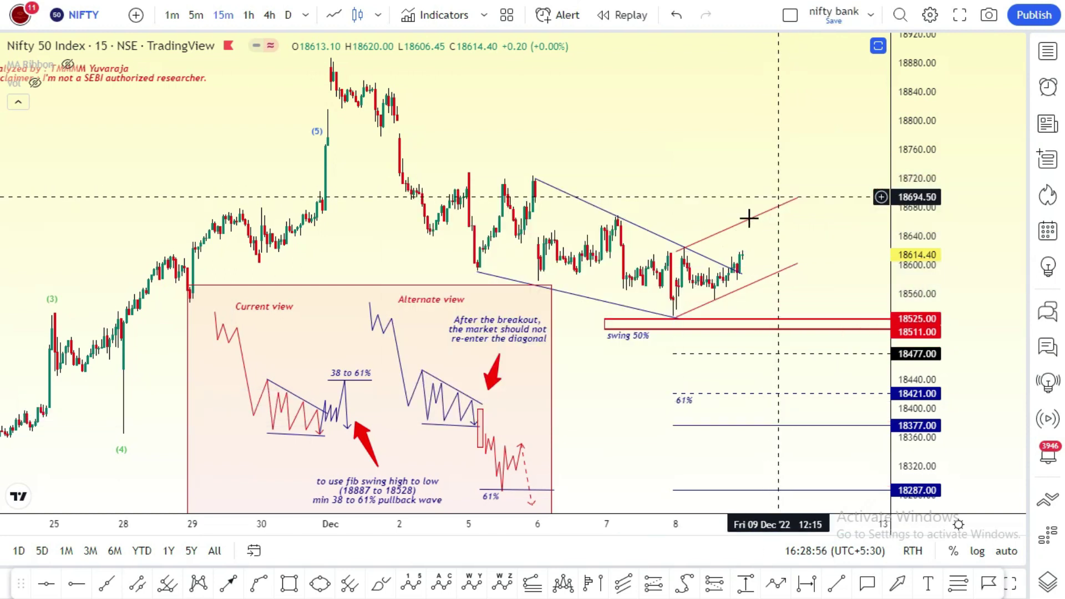
click(742, 285)
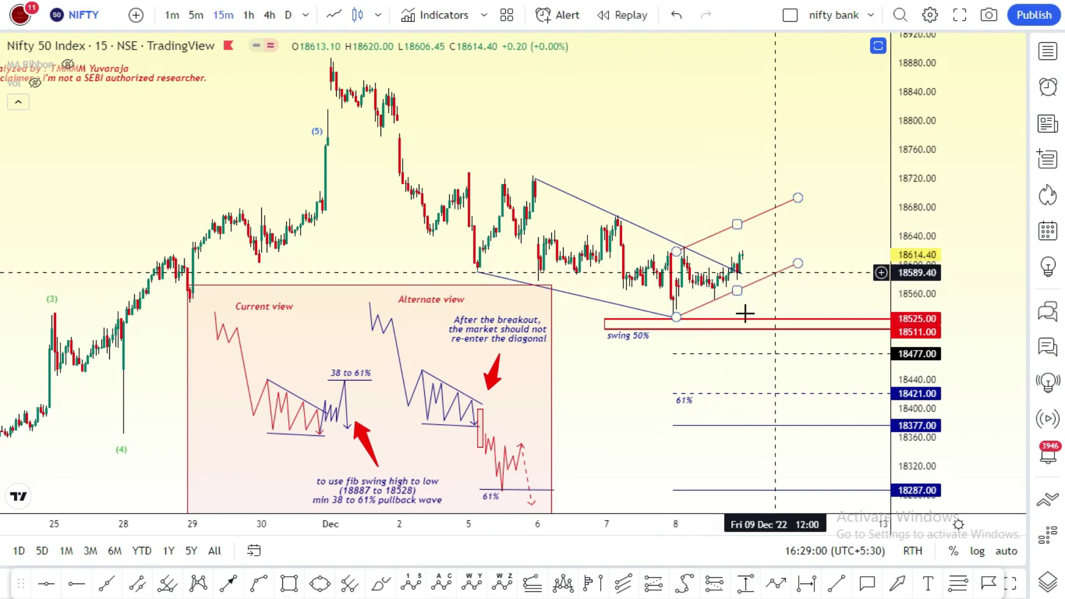
click(712, 320)
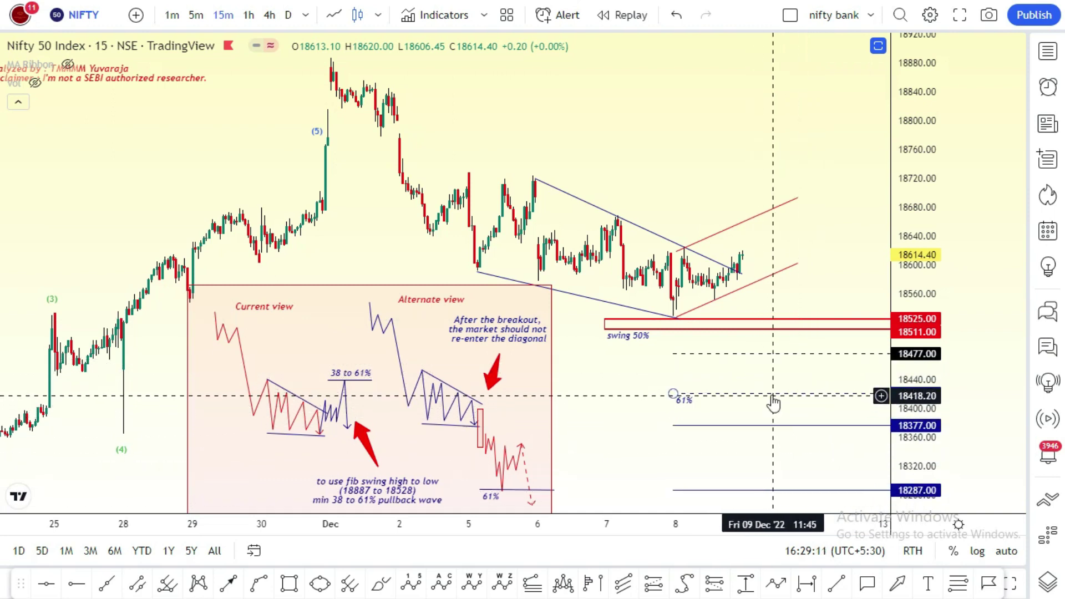
click(776, 583)
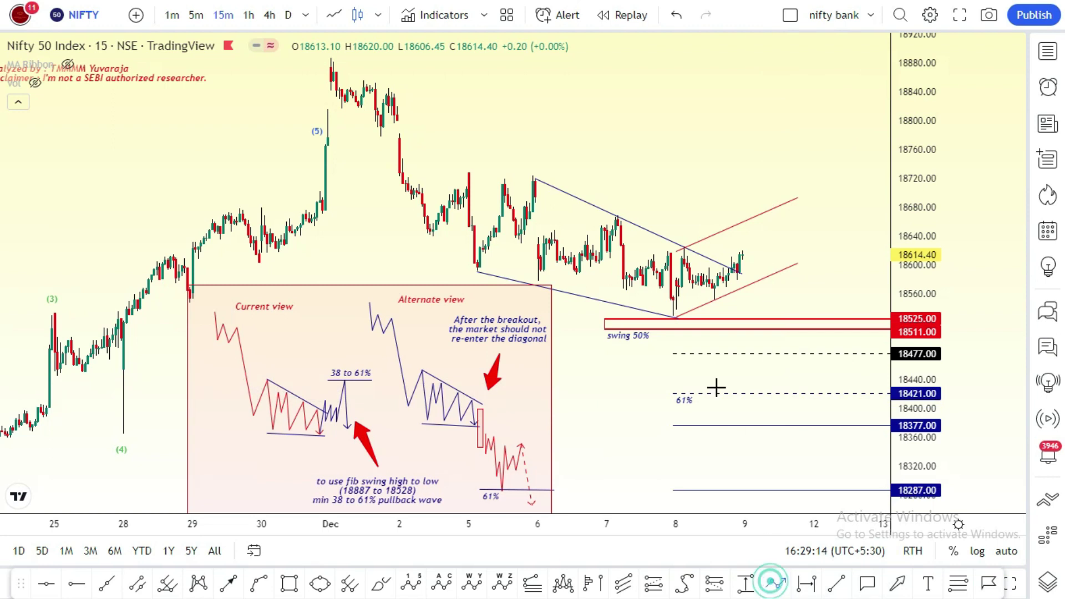
- Draw a path from the breakout candle to the channel top, chopping above 18525, ending at 61%
click(745, 266)
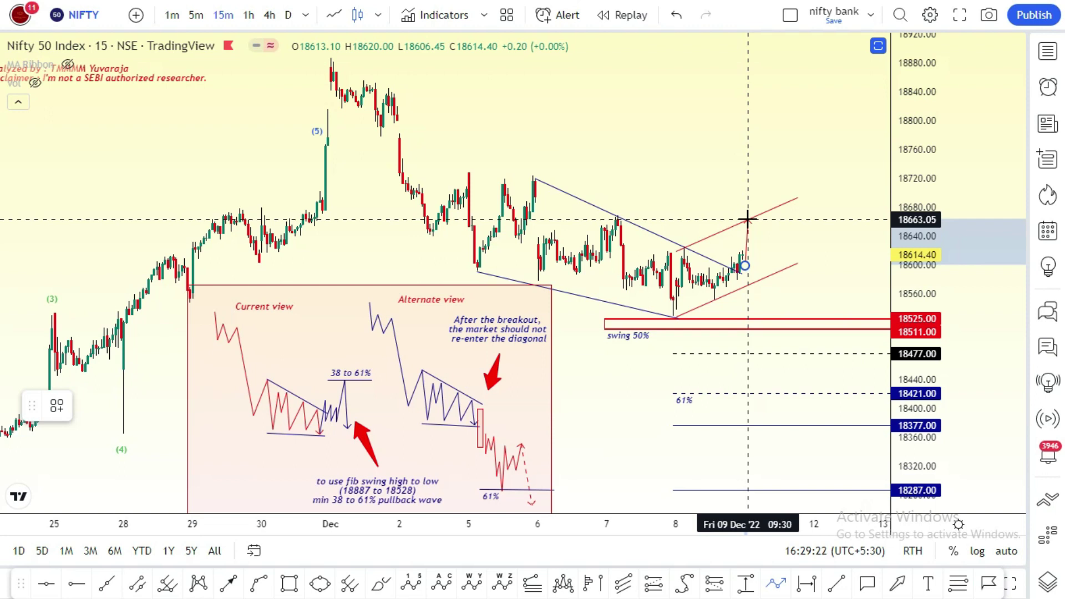
click(748, 219)
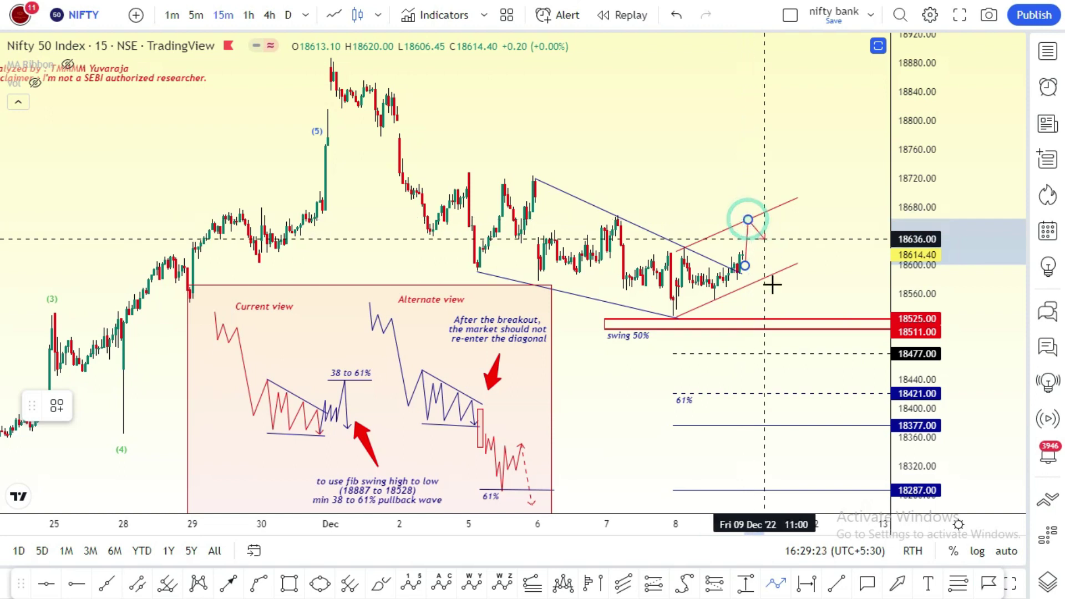
click(757, 314)
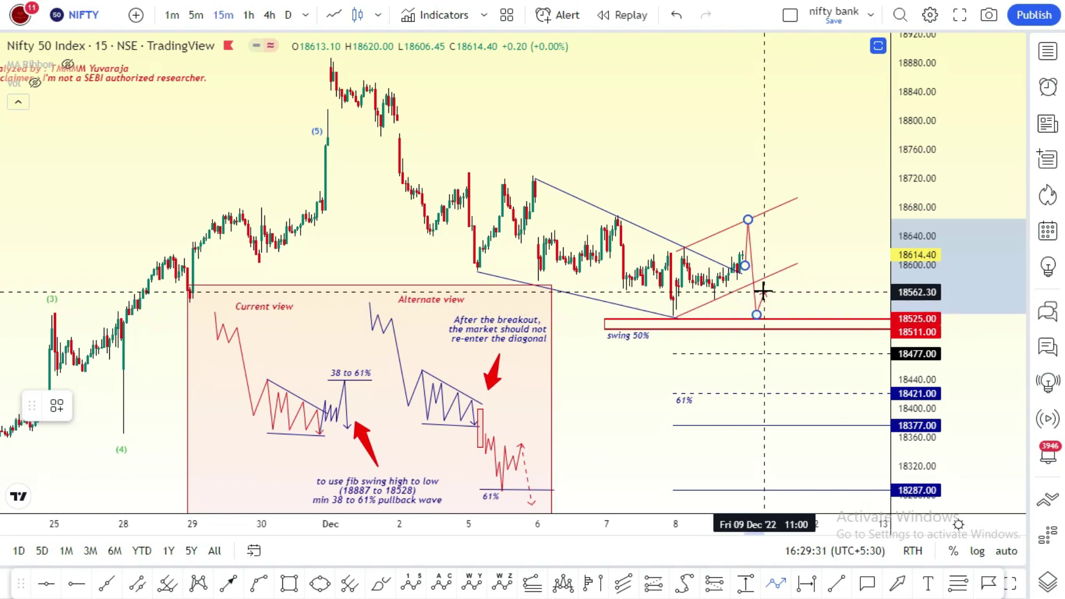
click(767, 311)
click(775, 294)
click(778, 311)
click(786, 289)
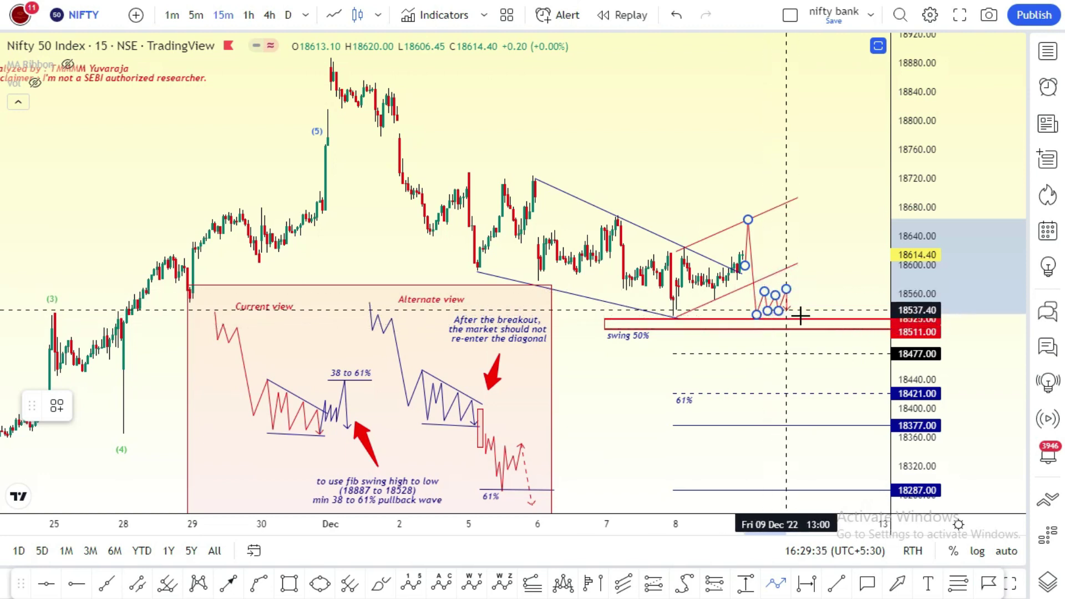
double_click(795, 392)
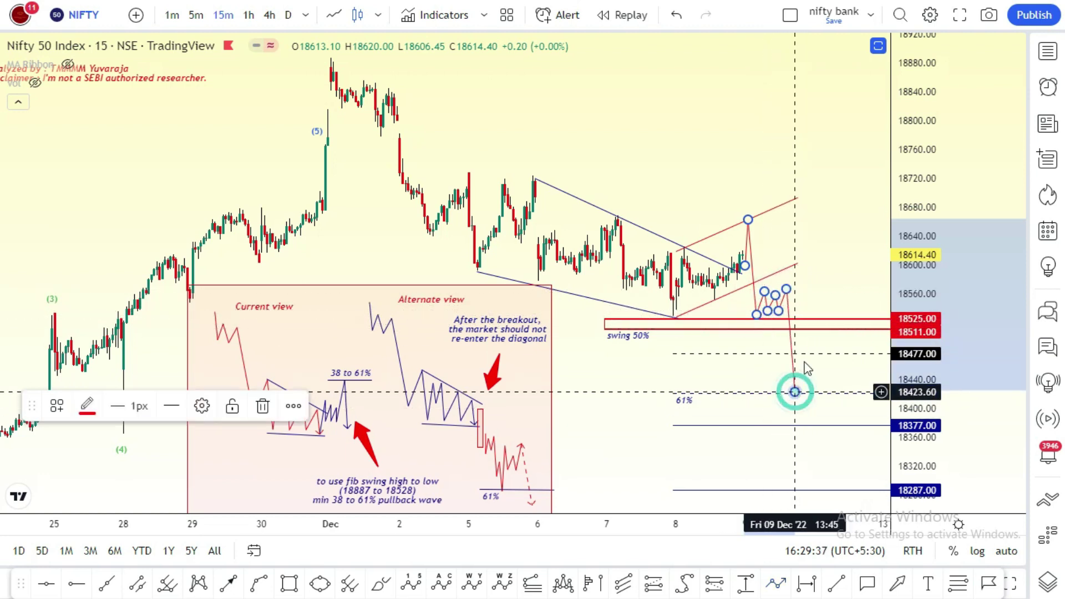
click(811, 248)
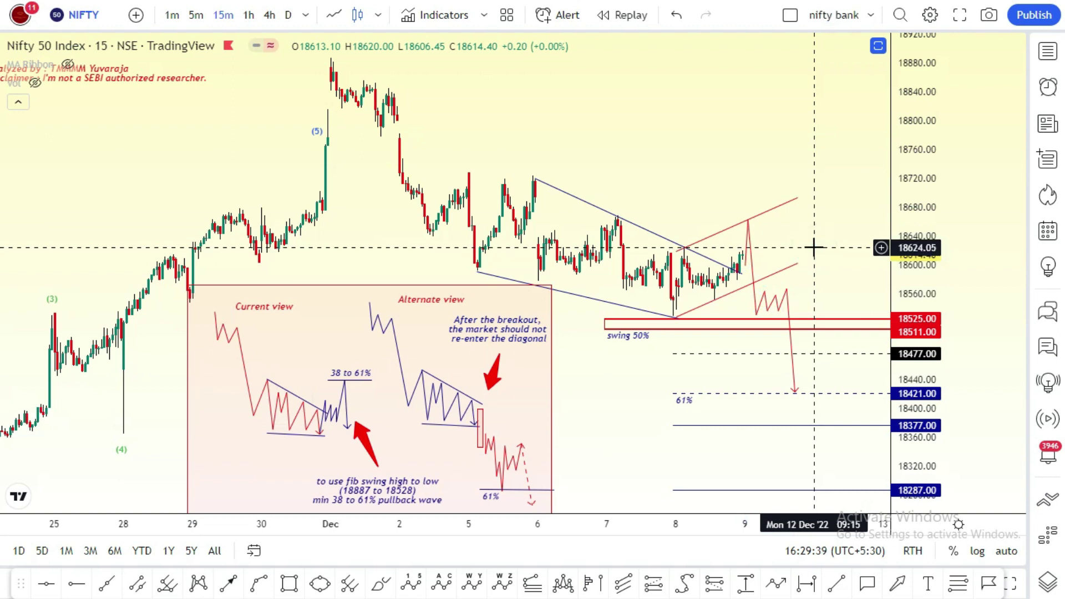
click(747, 219)
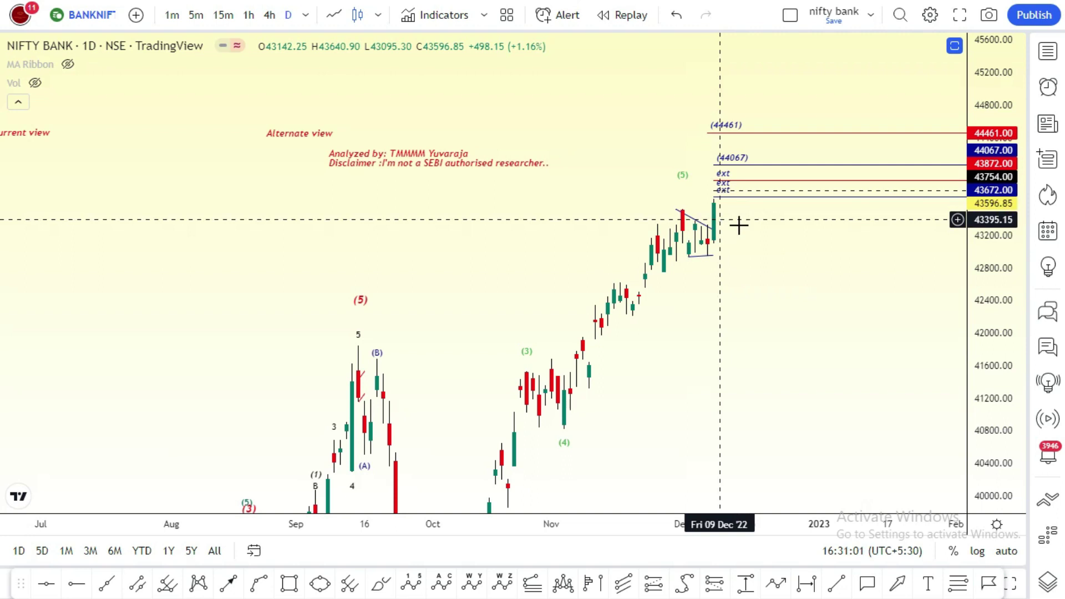
- Switch Nifty Bank to 15-minute candles, reset scaling, and leave empty space on the right
click(224, 16)
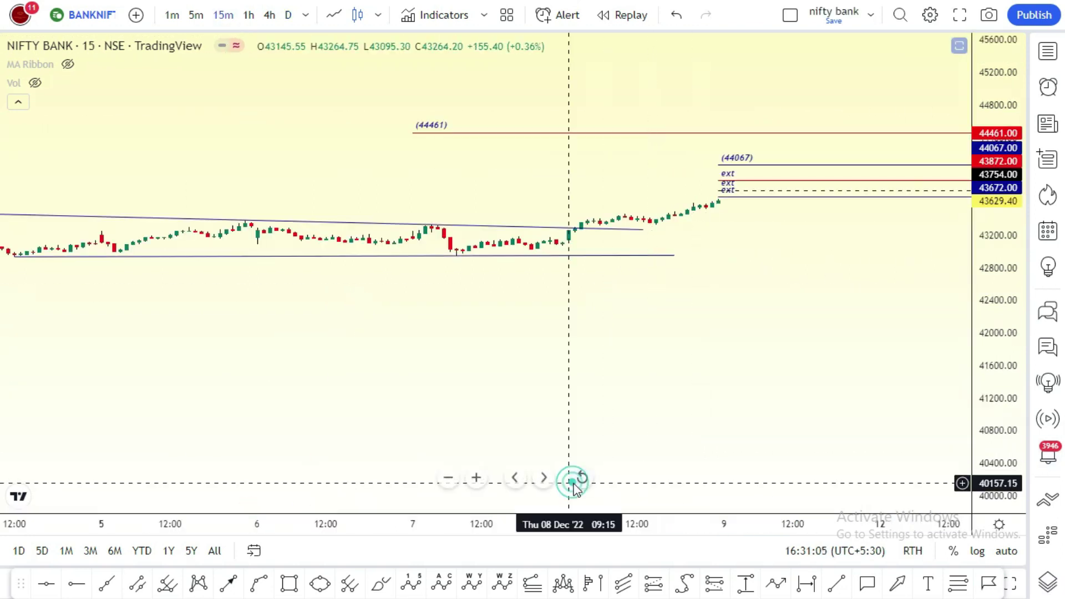
click(579, 478)
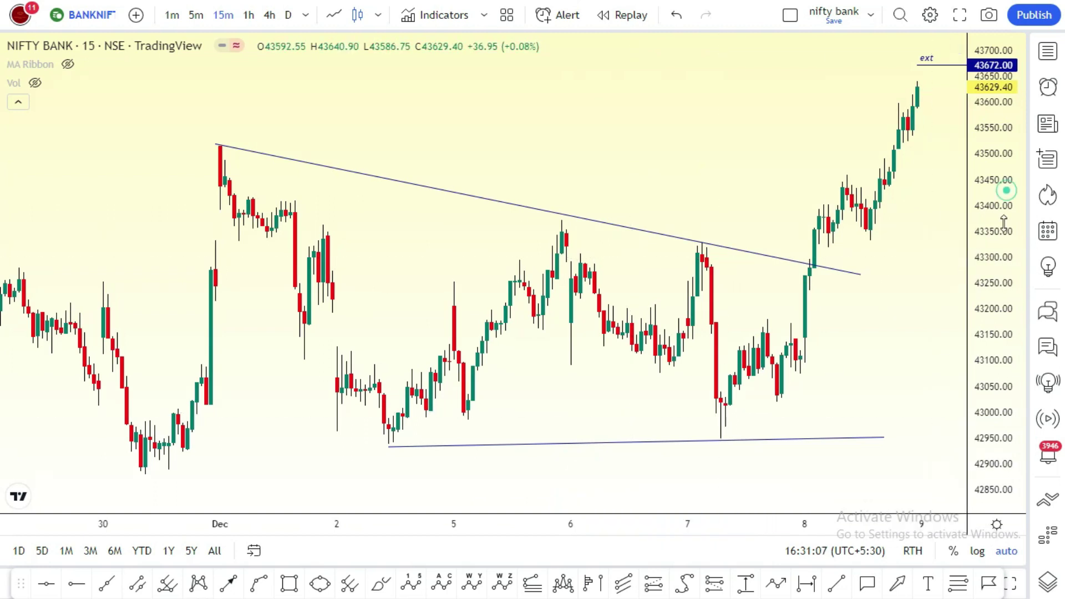
scroll(919, 314, down, 2)
drag(919, 315, 649, 349)
- Trace the rally with a path from the Dec 7 low through the Dec 8 dip to the latest candle
click(776, 583)
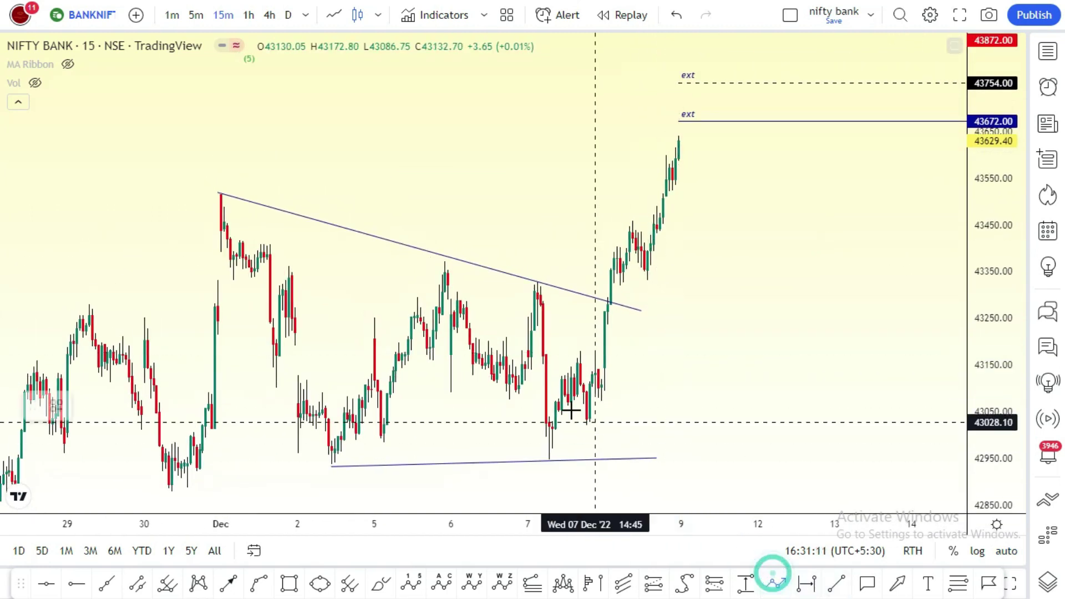
click(549, 469)
click(577, 359)
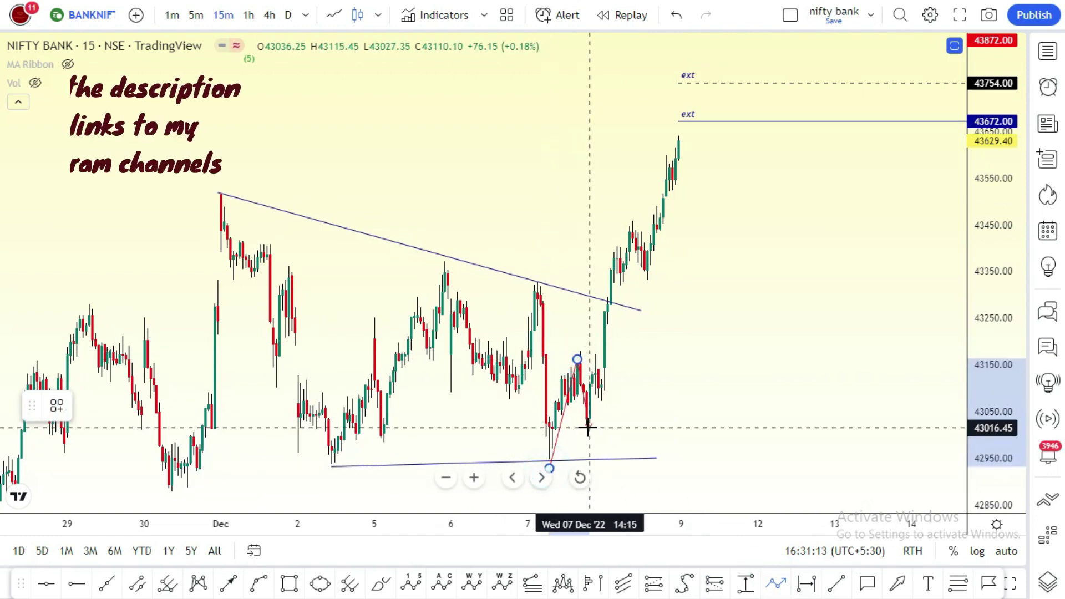
click(589, 428)
click(623, 225)
click(638, 277)
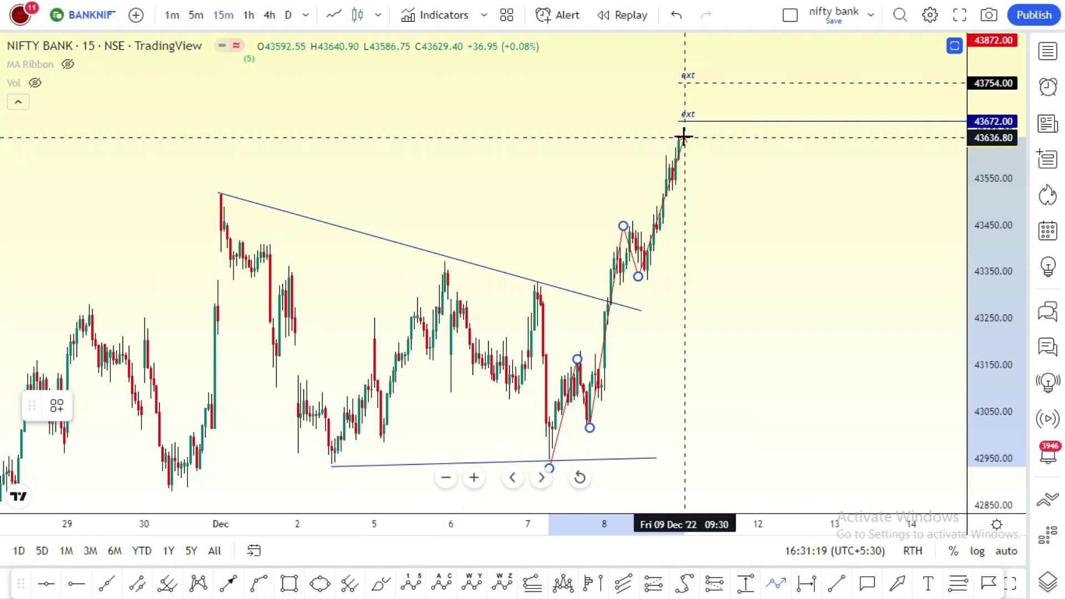
double_click(683, 134)
drag(911, 232, 885, 274)
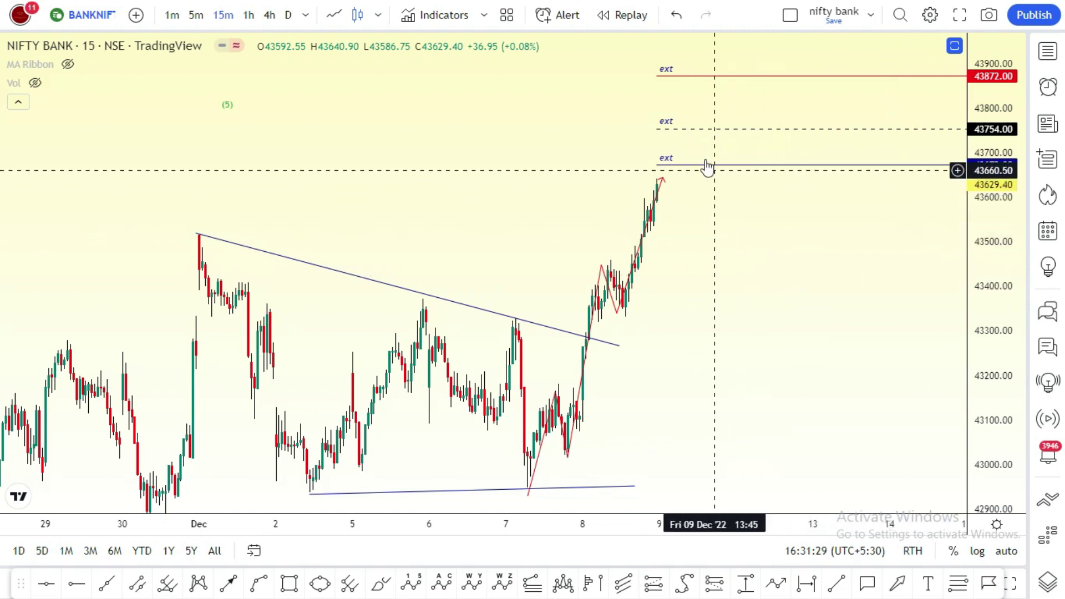
- Draw a projected path from the latest high up to 43754, then zigzagging down to an arrow near 43500
click(775, 583)
click(671, 176)
click(684, 129)
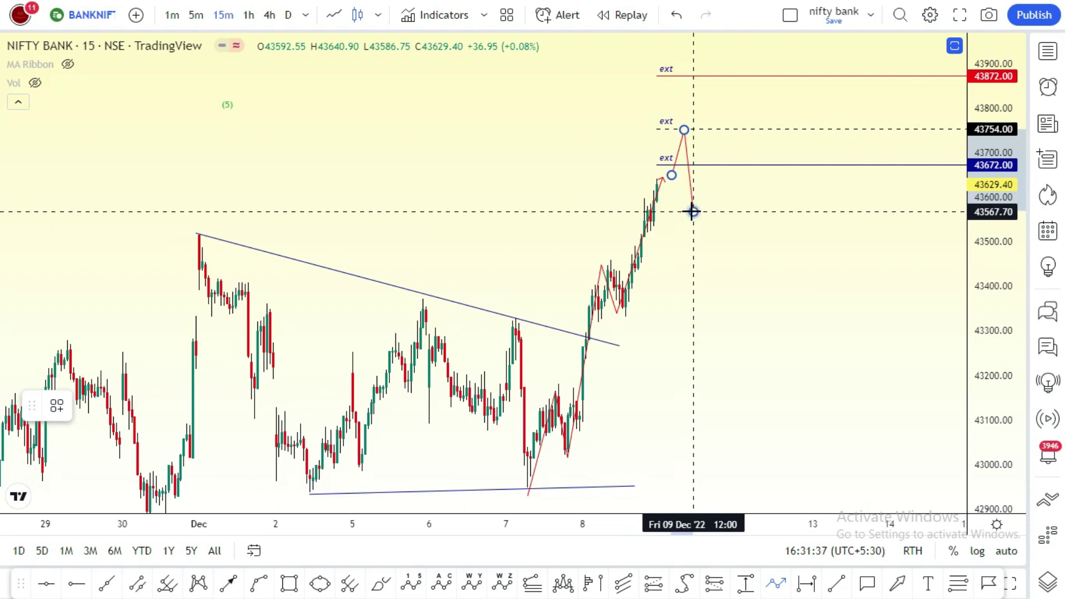
click(693, 211)
click(699, 183)
click(703, 200)
click(714, 178)
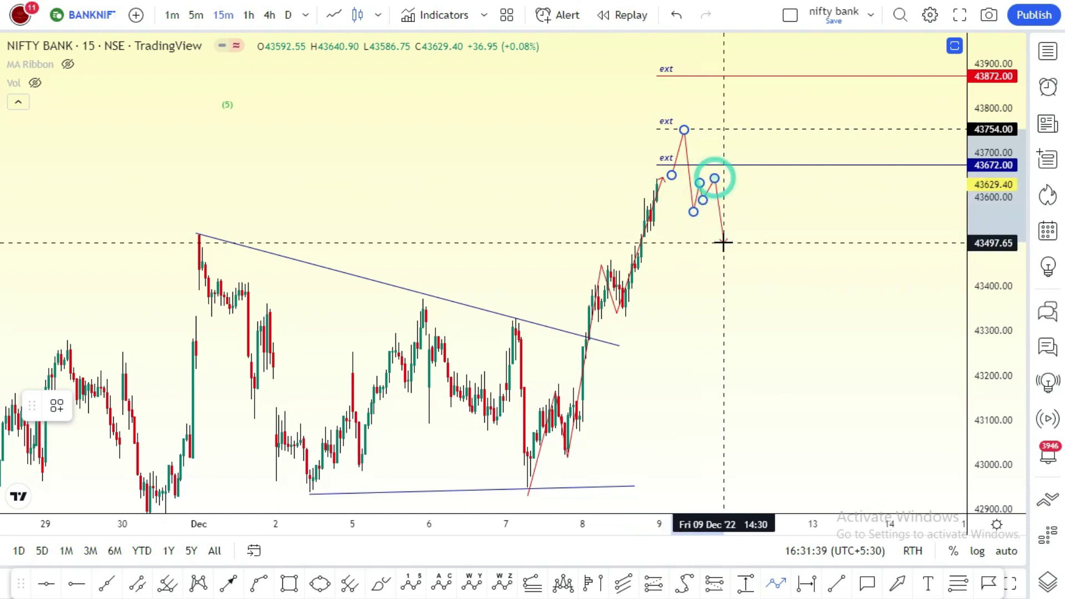
double_click(723, 243)
click(801, 221)
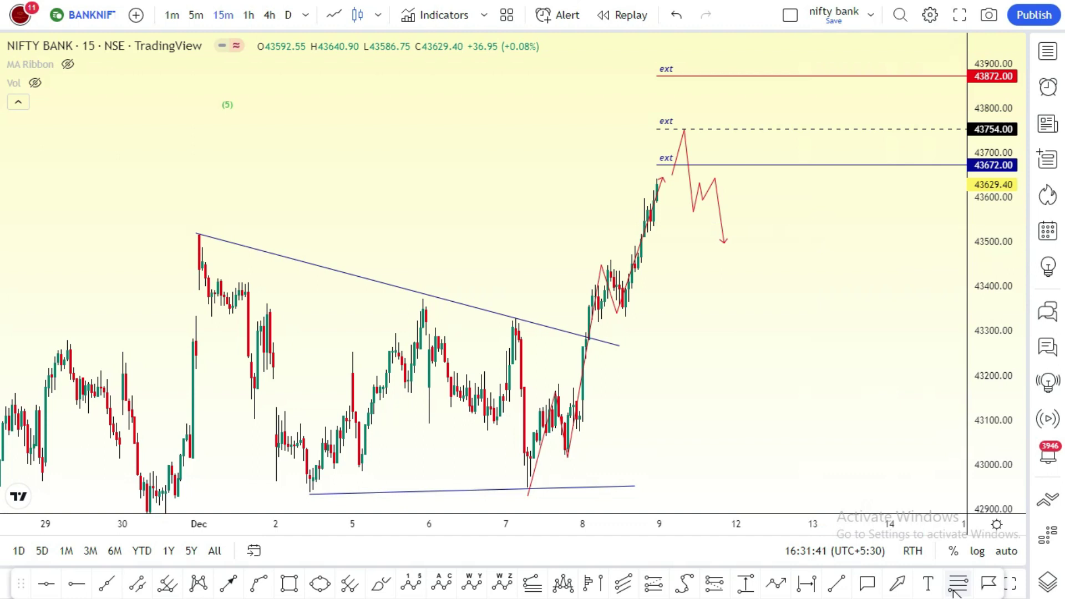
click(526, 487)
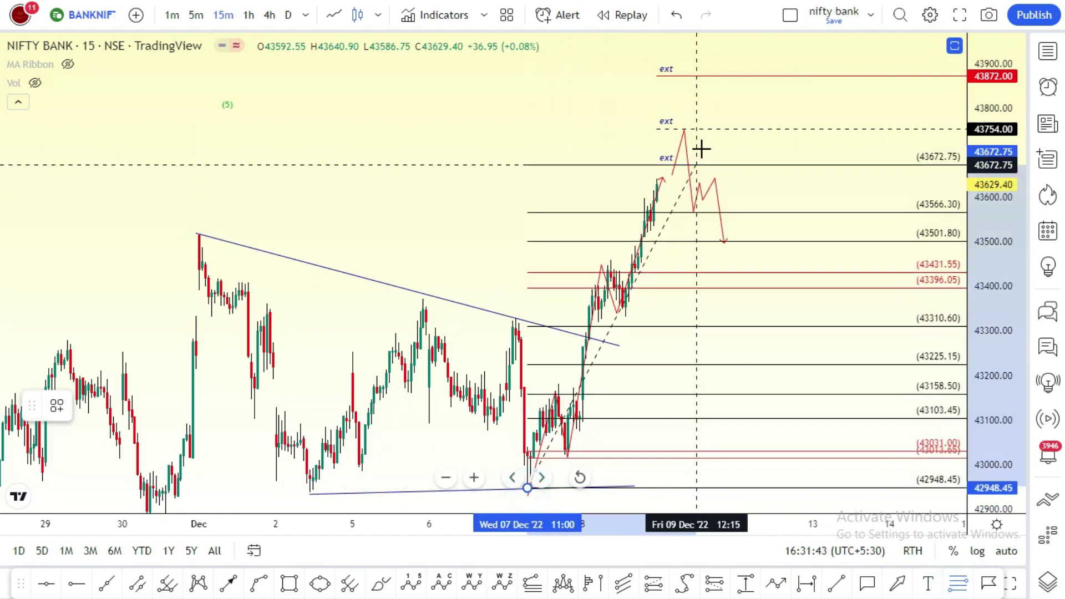
- Set the Fibonacci retracement's top anchor at the 43746.30 high, spanning up from 42948.45
click(709, 132)
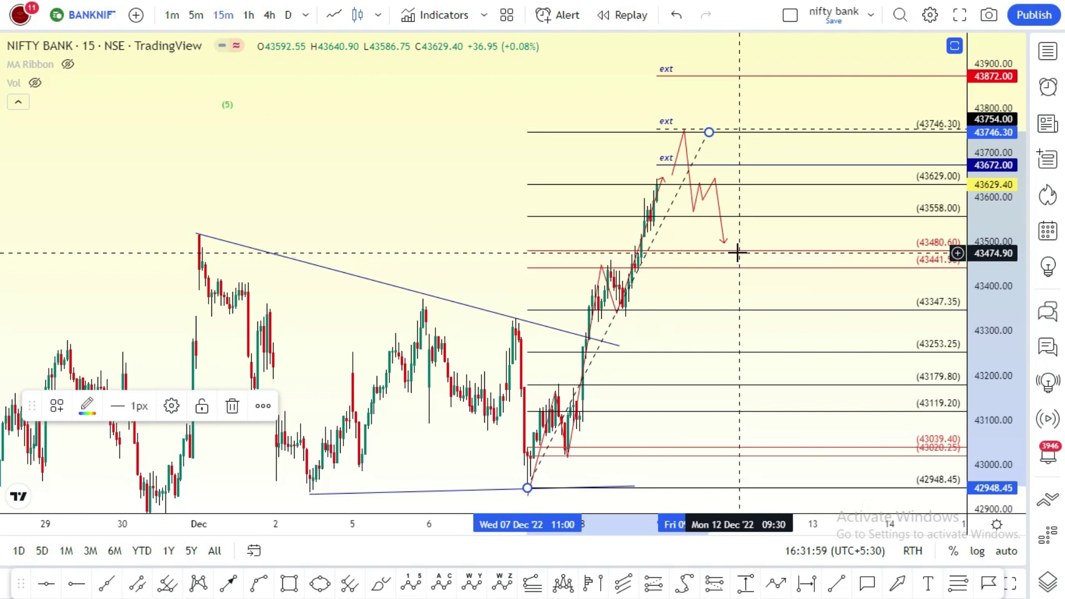
- Delete the Fibonacci and old projection, then draw a new path from the high down to about 43400
key(Delete)
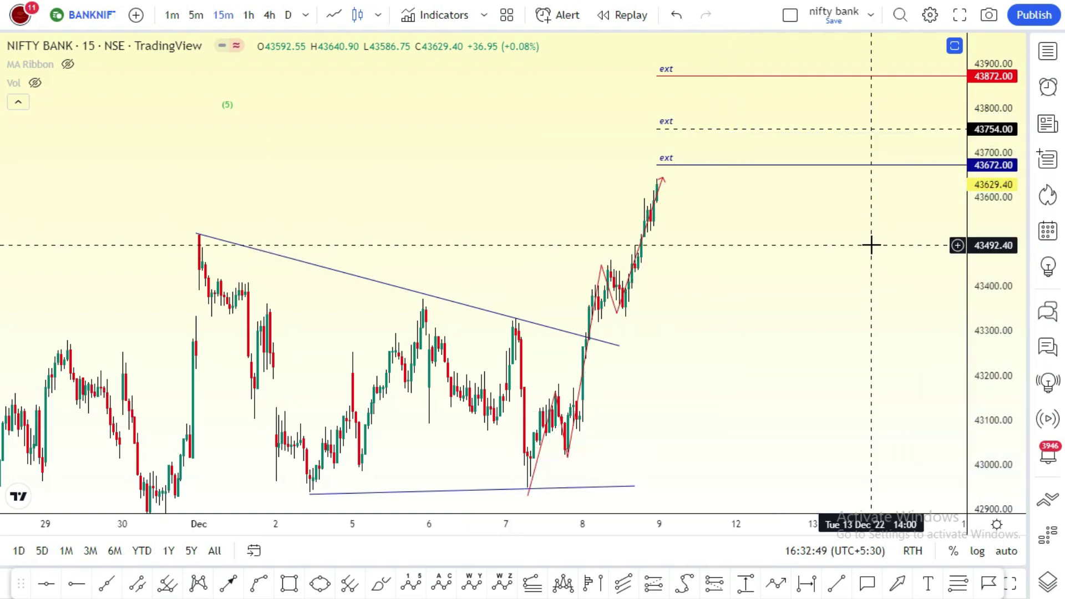
click(776, 584)
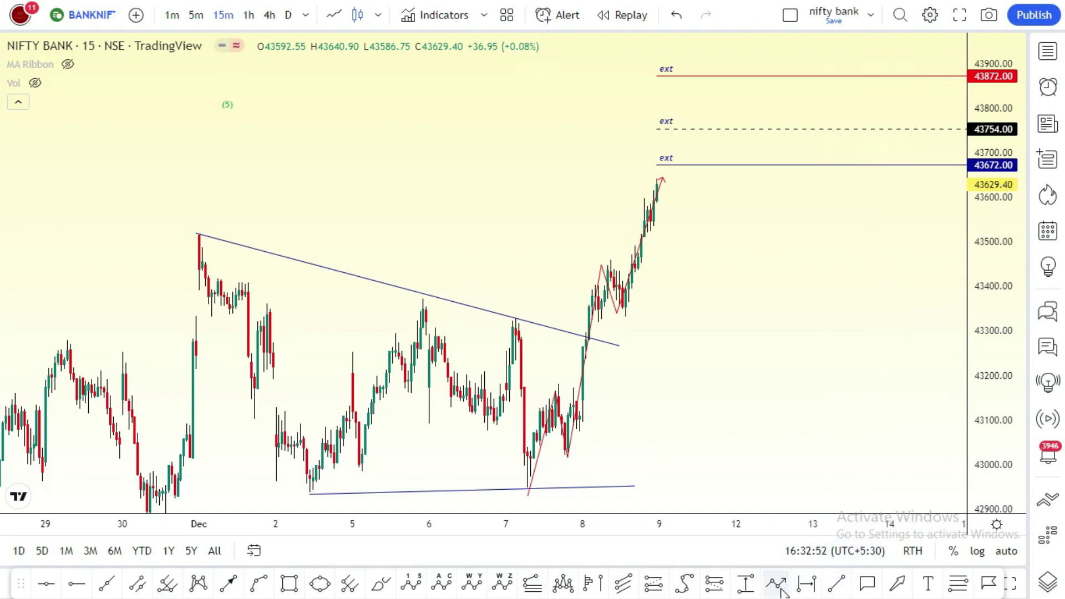
click(664, 185)
click(668, 246)
click(678, 225)
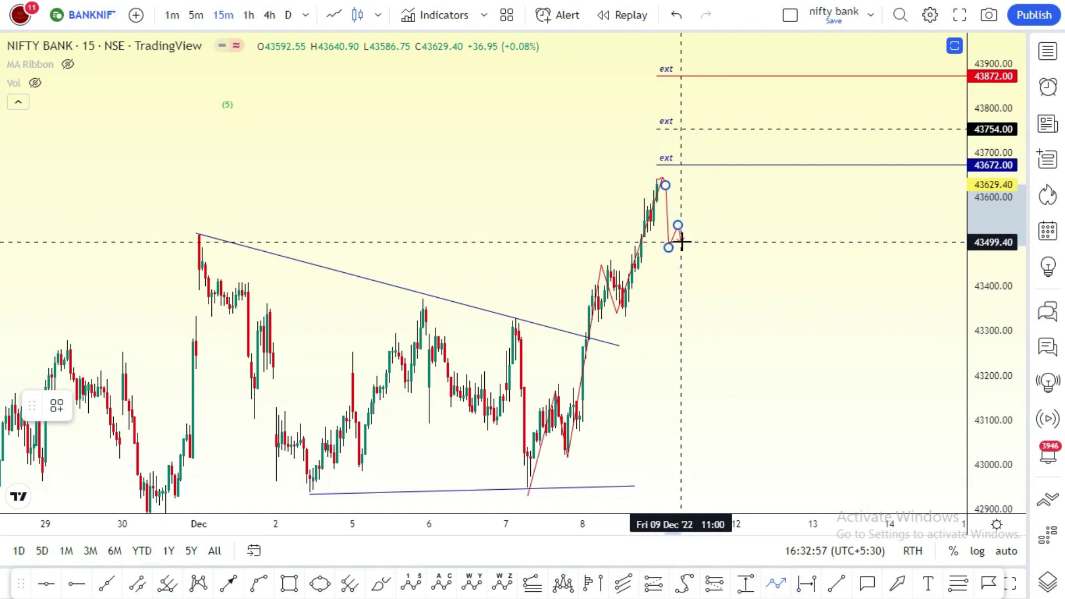
click(683, 243)
click(697, 217)
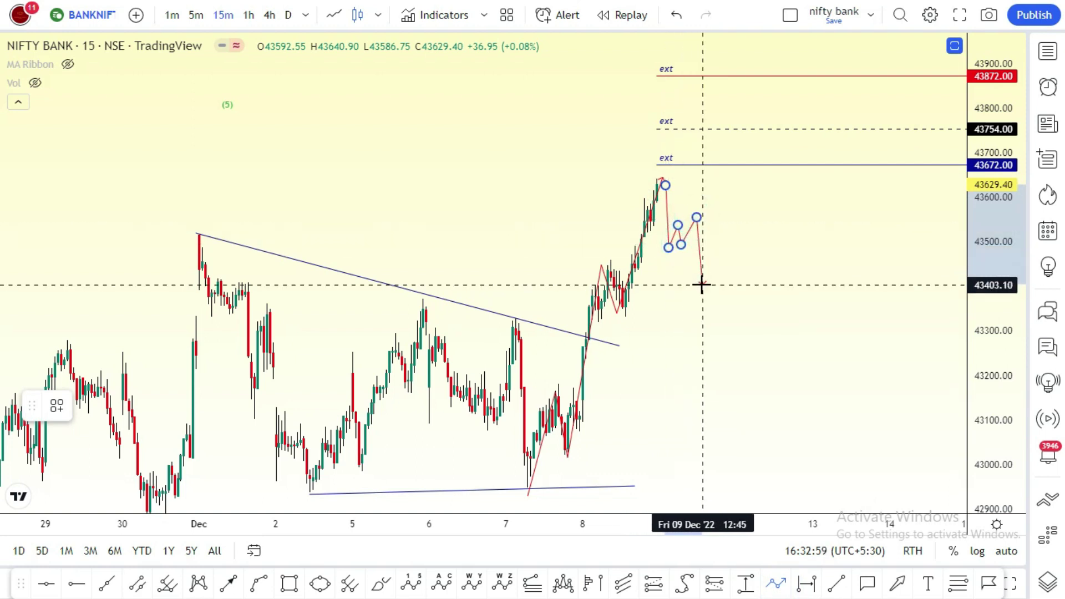
double_click(702, 285)
click(654, 359)
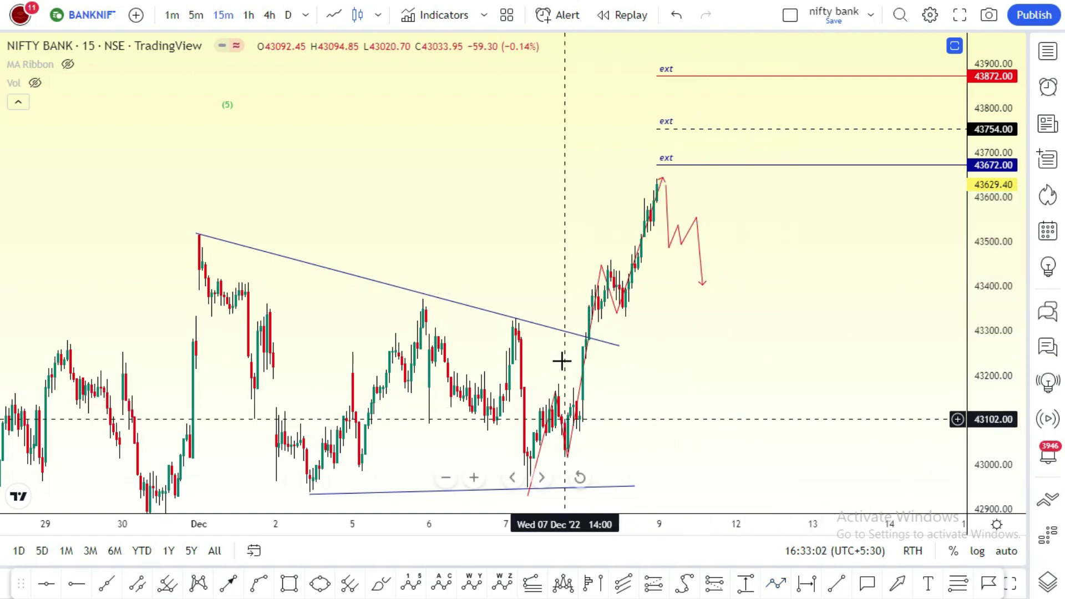
mouse_move(663, 184)
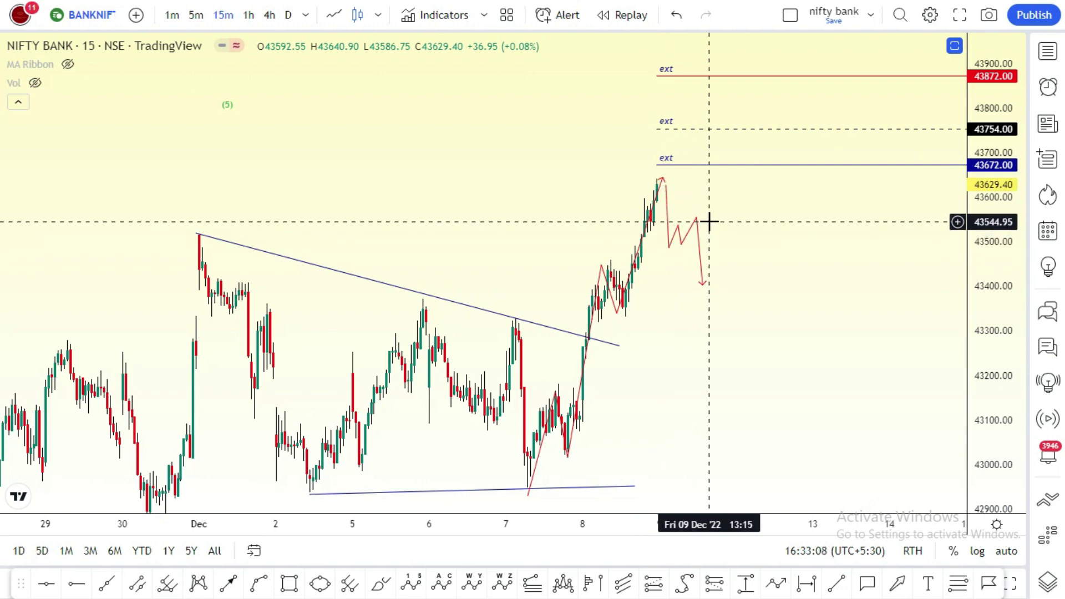
- Draw a Fibonacci retracement from the Dec 7 low to the 43640.90 high
click(957, 584)
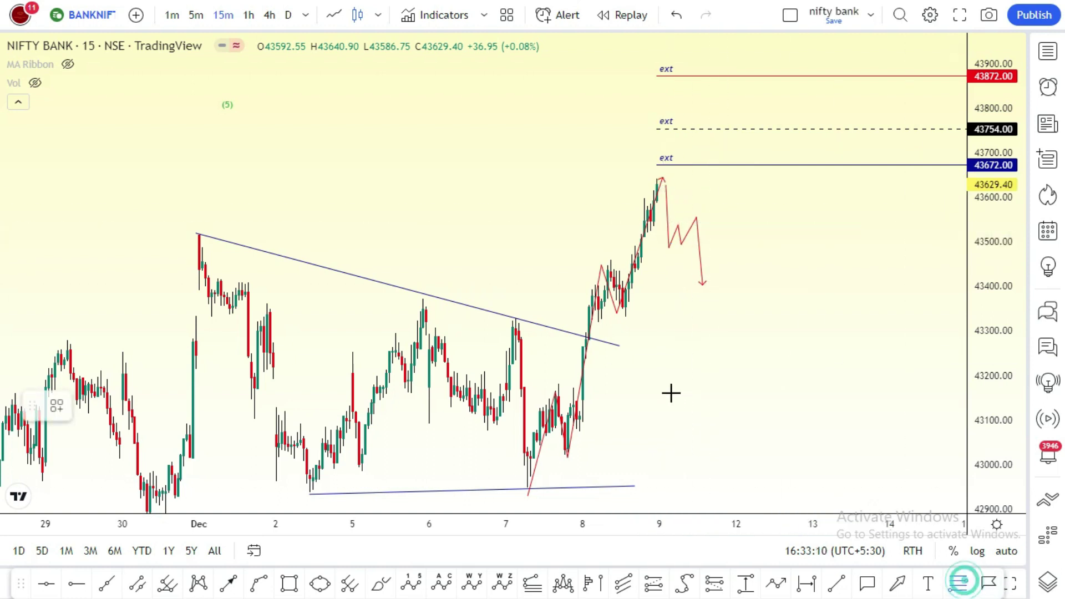
click(529, 492)
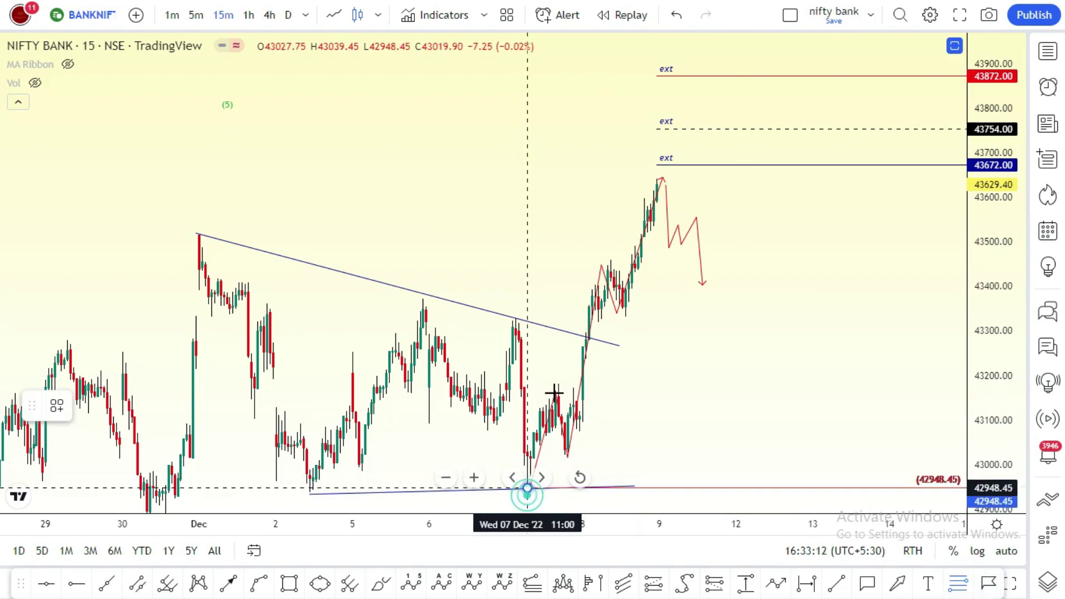
click(658, 178)
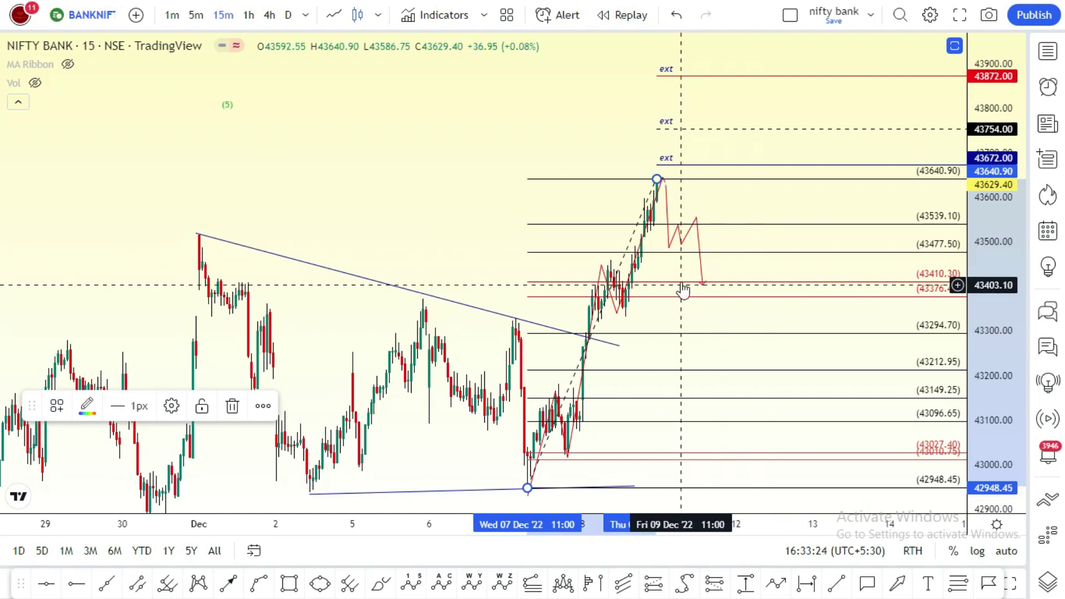
- Move the red projection's end down to 43376.40 and start a new path from it
drag(701, 282, 704, 296)
click(776, 583)
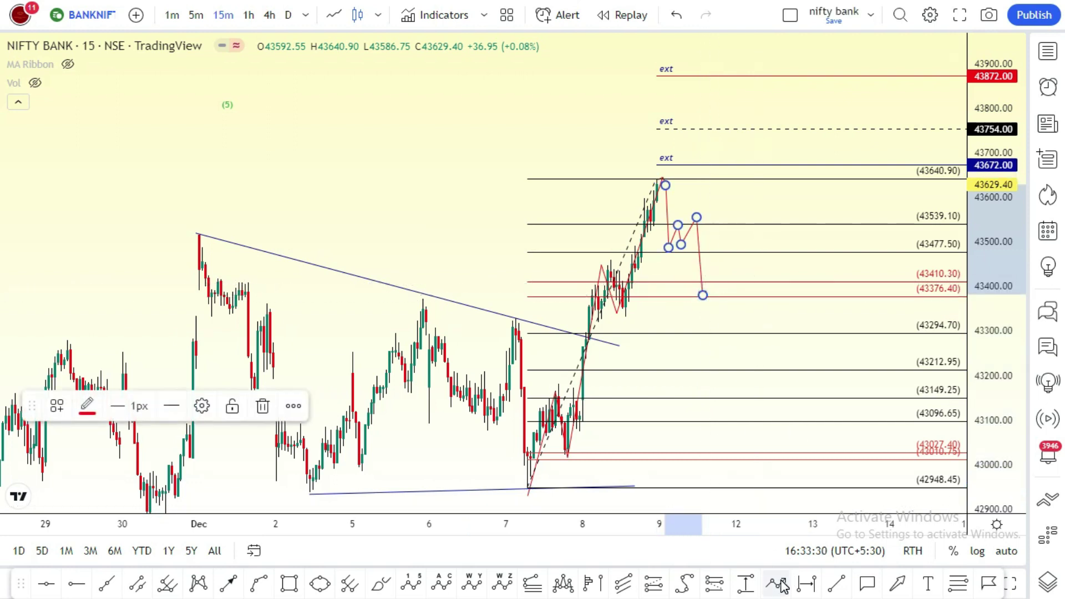
click(705, 295)
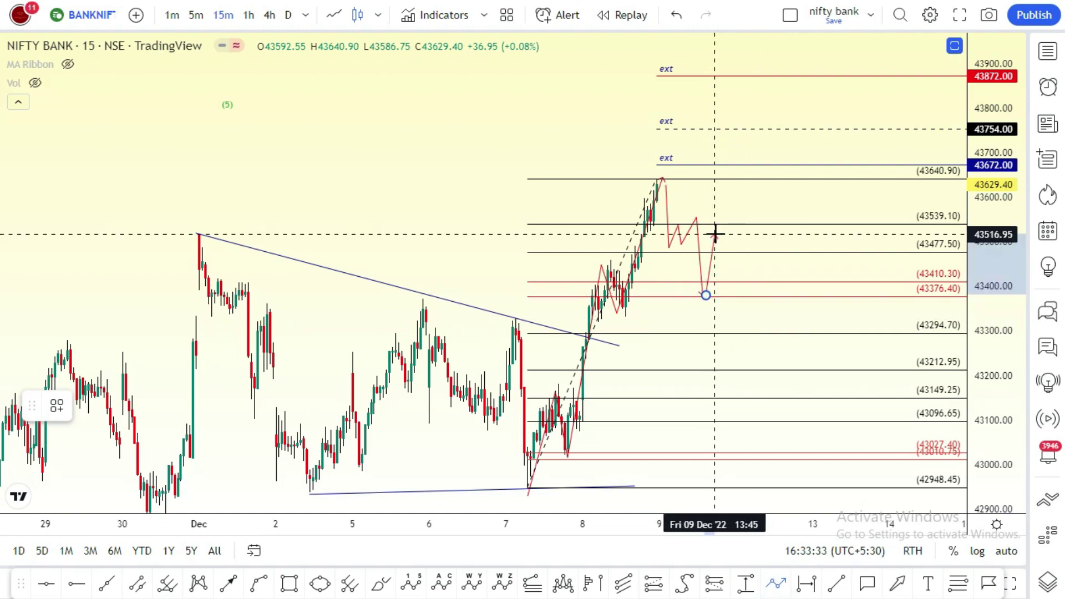
- Draw the projection bouncing to ~43500, zig-zagging between 43410 and 43500, then dropping to 43212.95
click(715, 236)
click(732, 299)
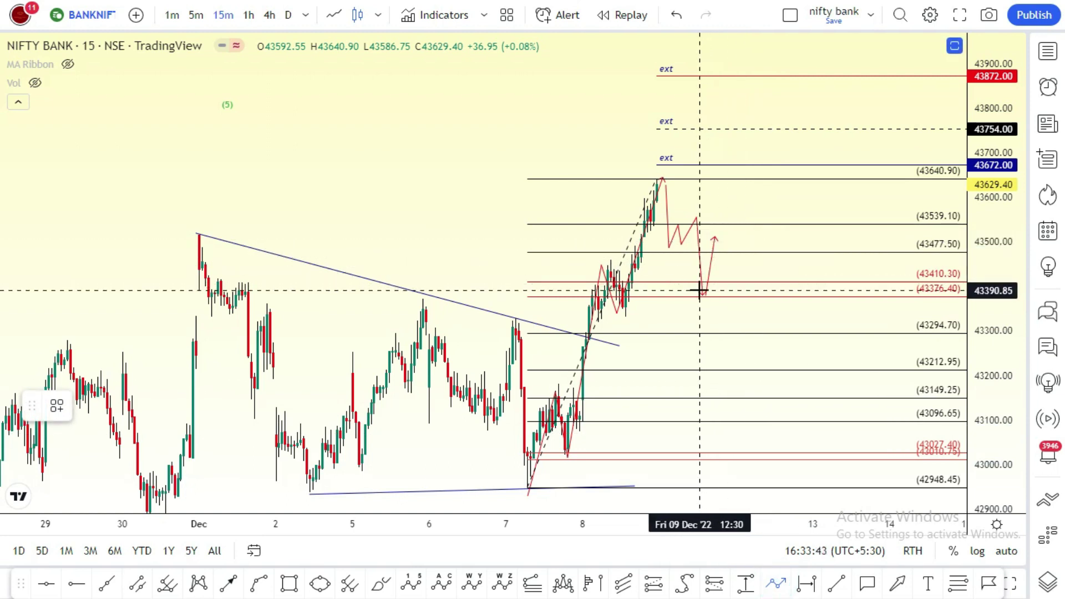
click(715, 237)
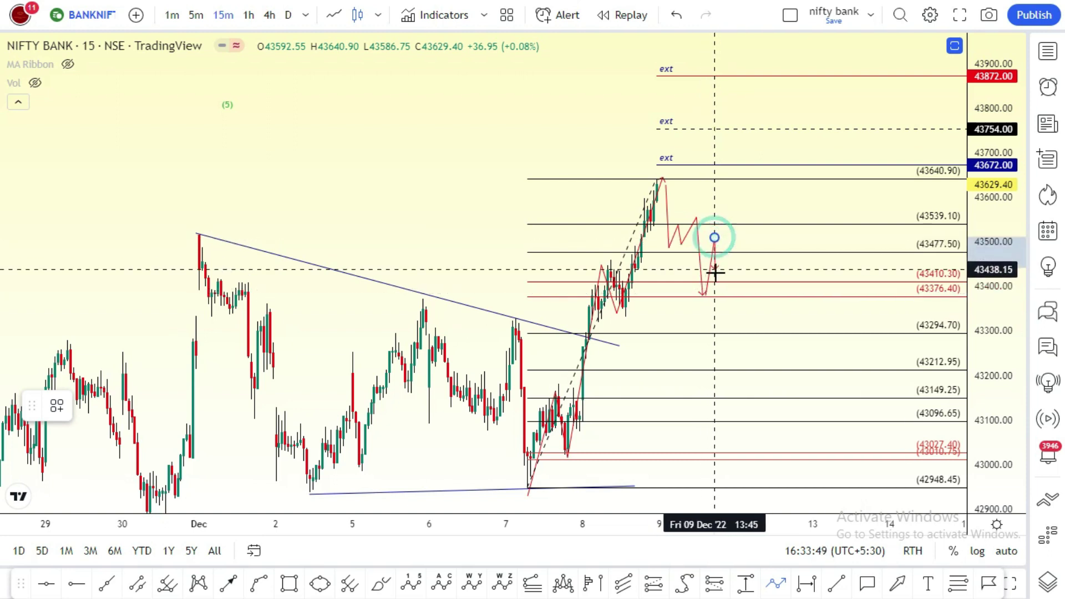
click(714, 273)
click(727, 249)
click(727, 264)
click(742, 244)
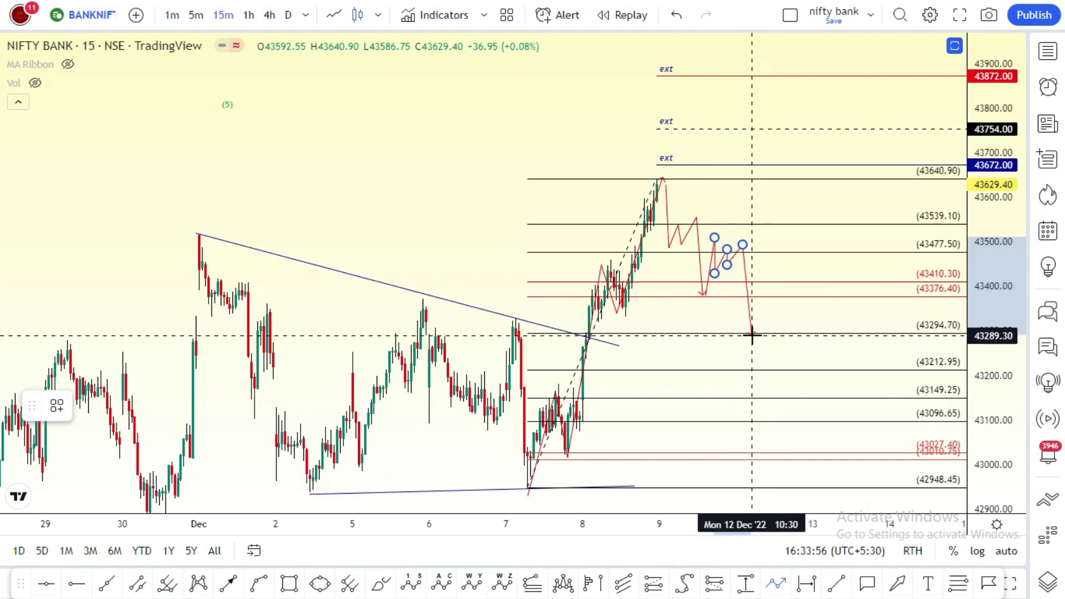
double_click(757, 367)
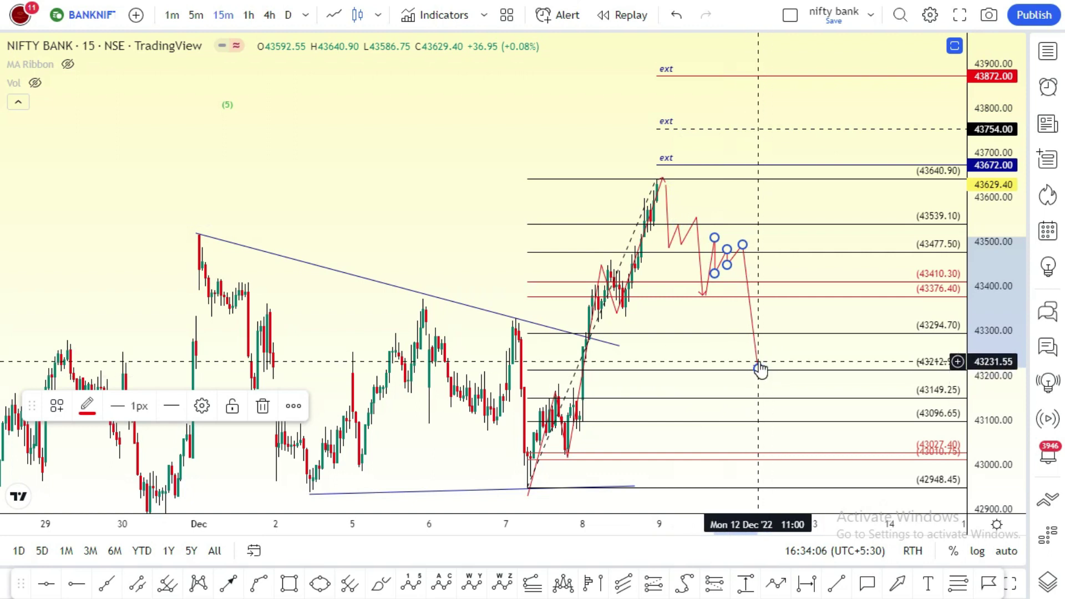